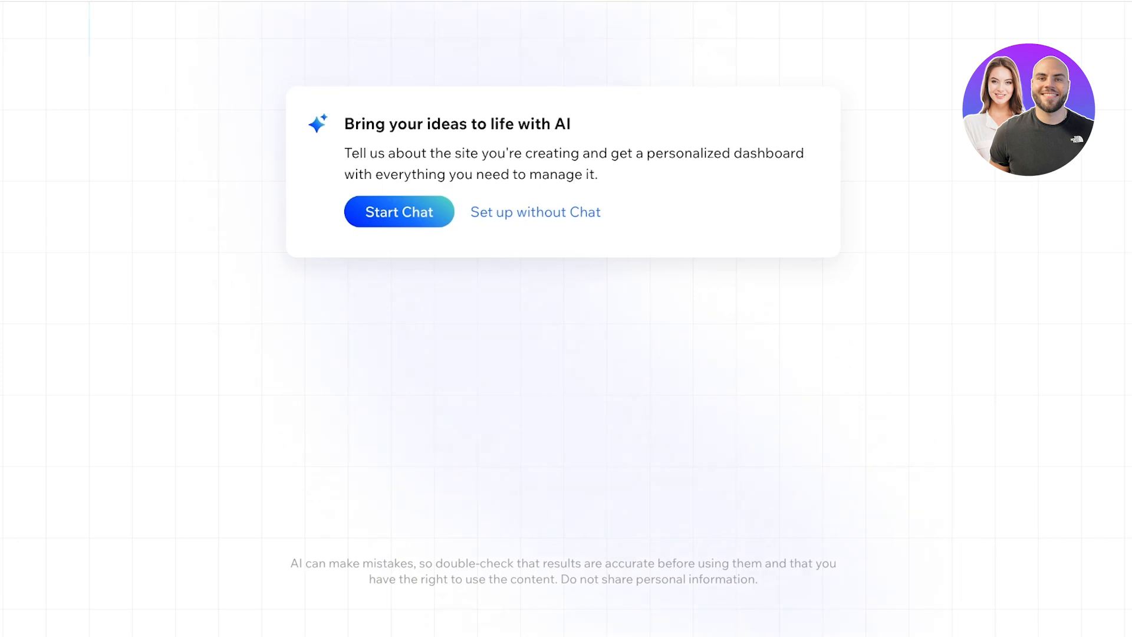
Step: Start the AI site setup chat and describe the site as "My site is a Portfolio Website for a Fashion Consulting Agency."
click(400, 212)
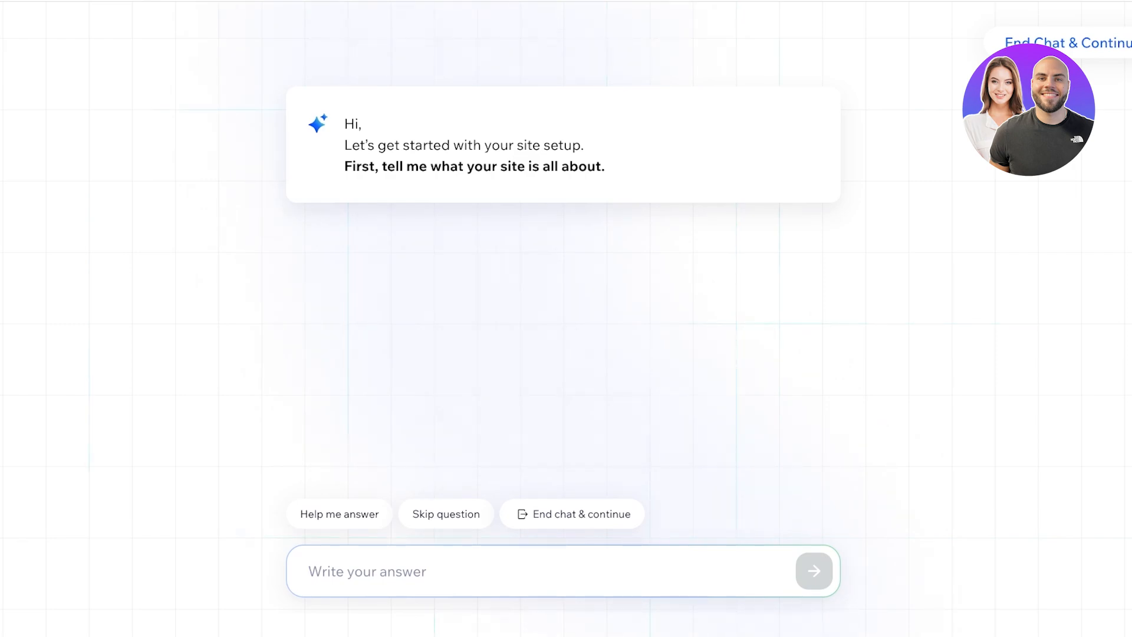
text(A)
key(BackSpace)
text(My )
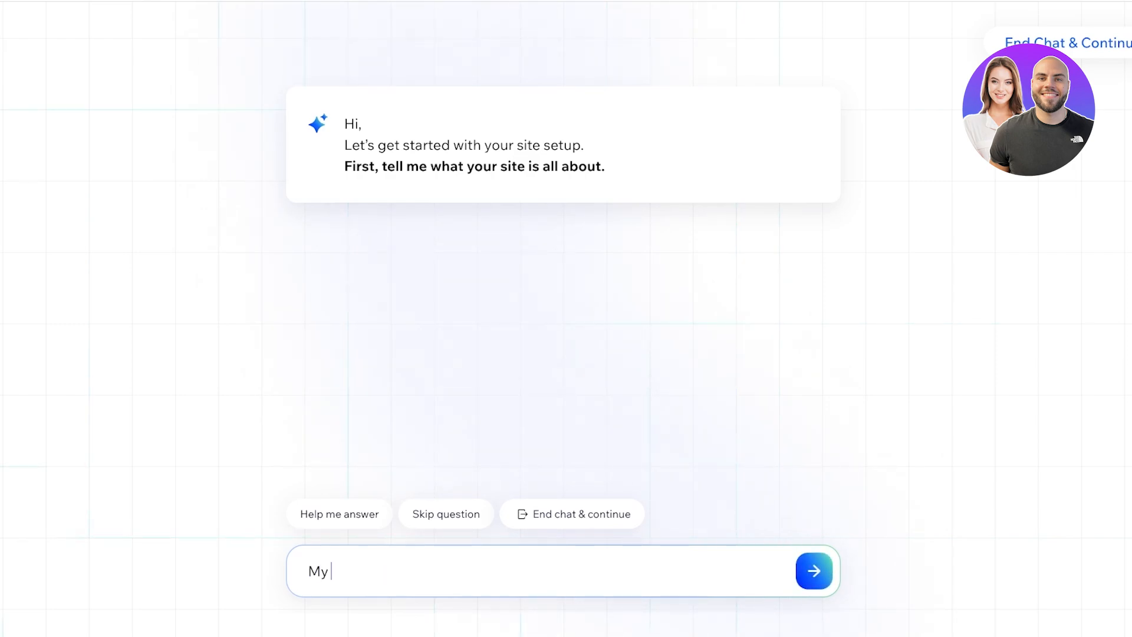
text(site is a Photoge)
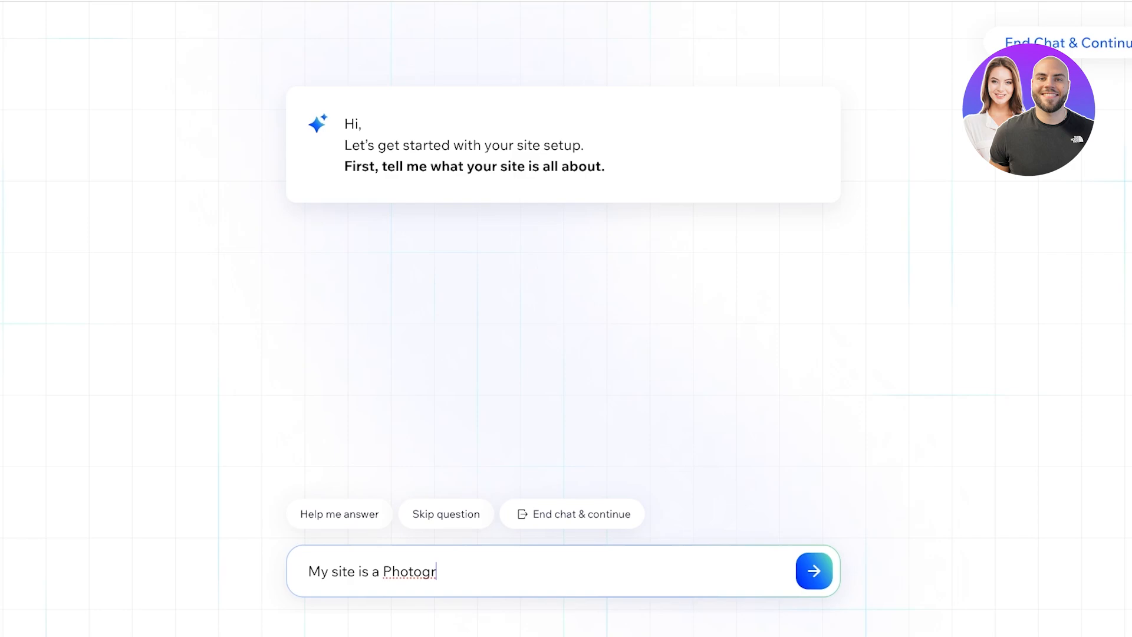
key(ctrl+BackSpace)
text(Portfol)
text(io Wed)
text(site fo)
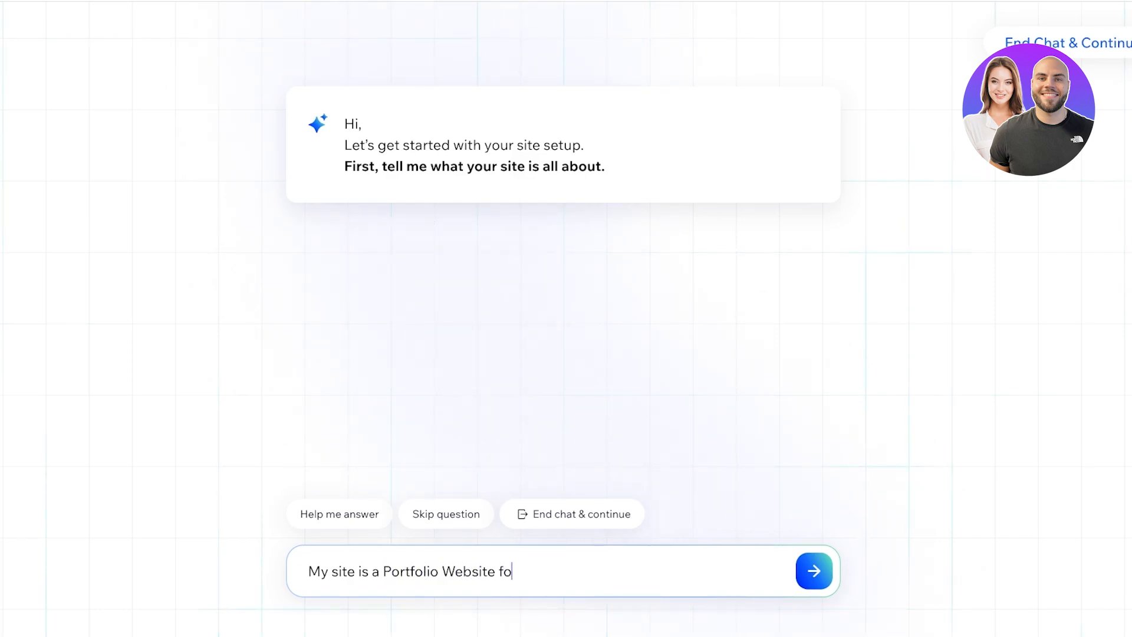
key(BackSpace)
key(BackSpace)
text(or a Marketing Agenc)
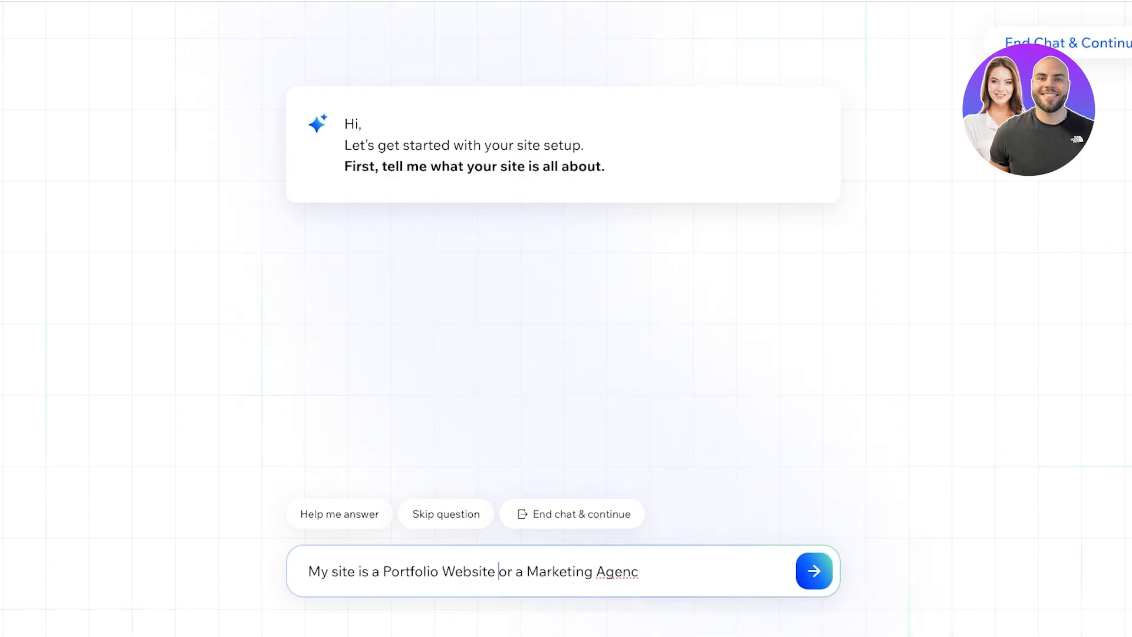
double_click(563, 570)
text(Fash)
text(ion)
click(628, 571)
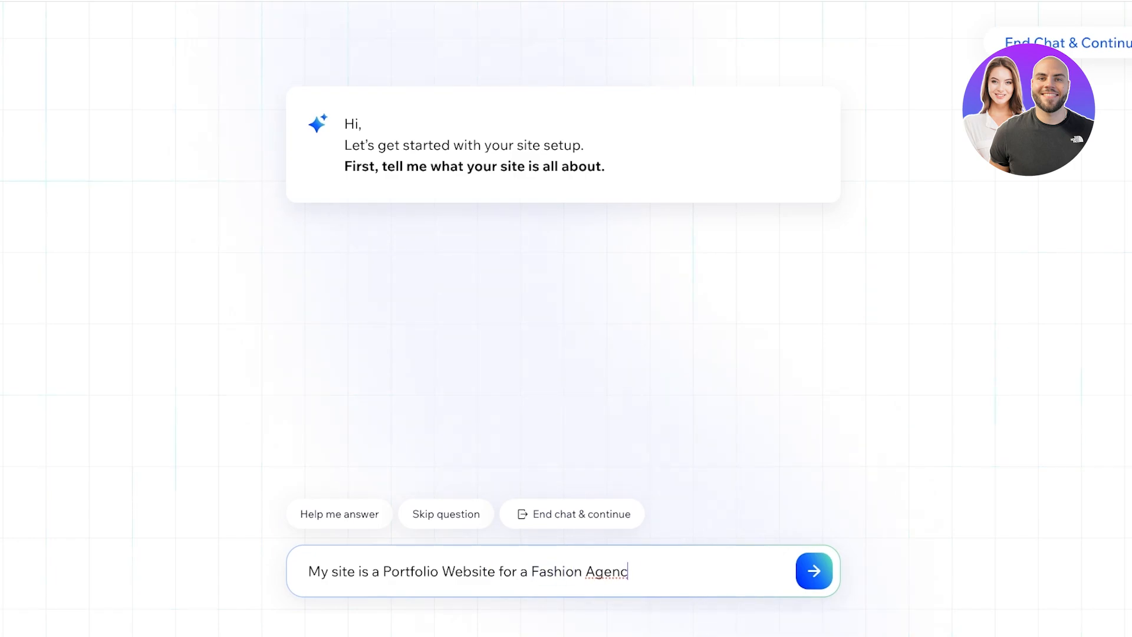
key(BackSpace)
key(BackSpace)
key(BackSpace)
key(BackSpace)
key(BackSpace)
text(Consulting Agency.)
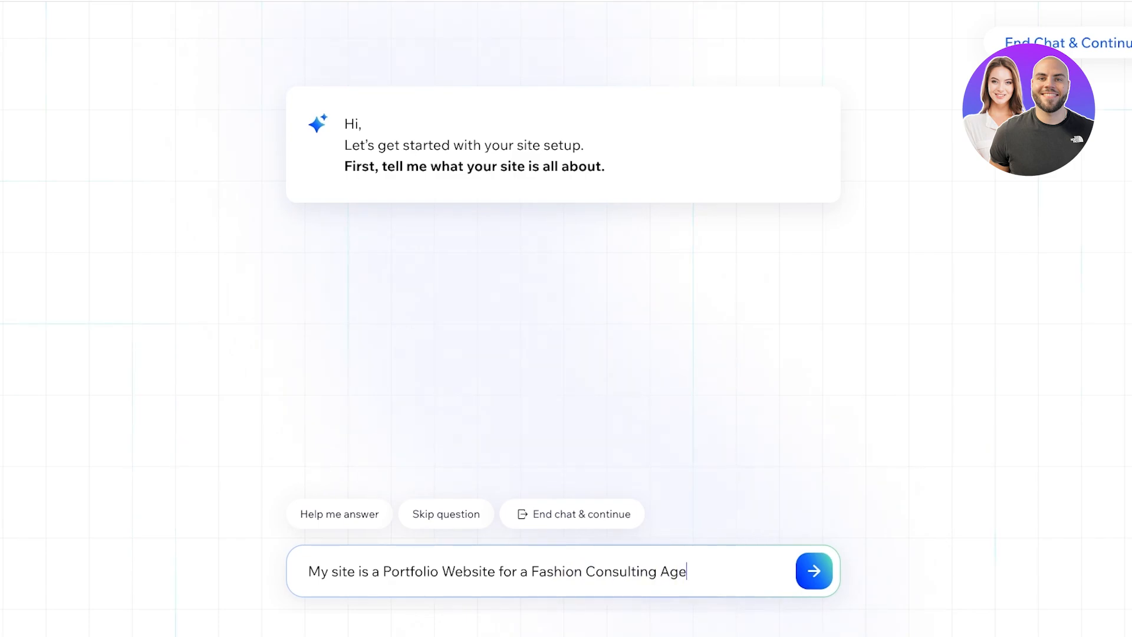
key(Return)
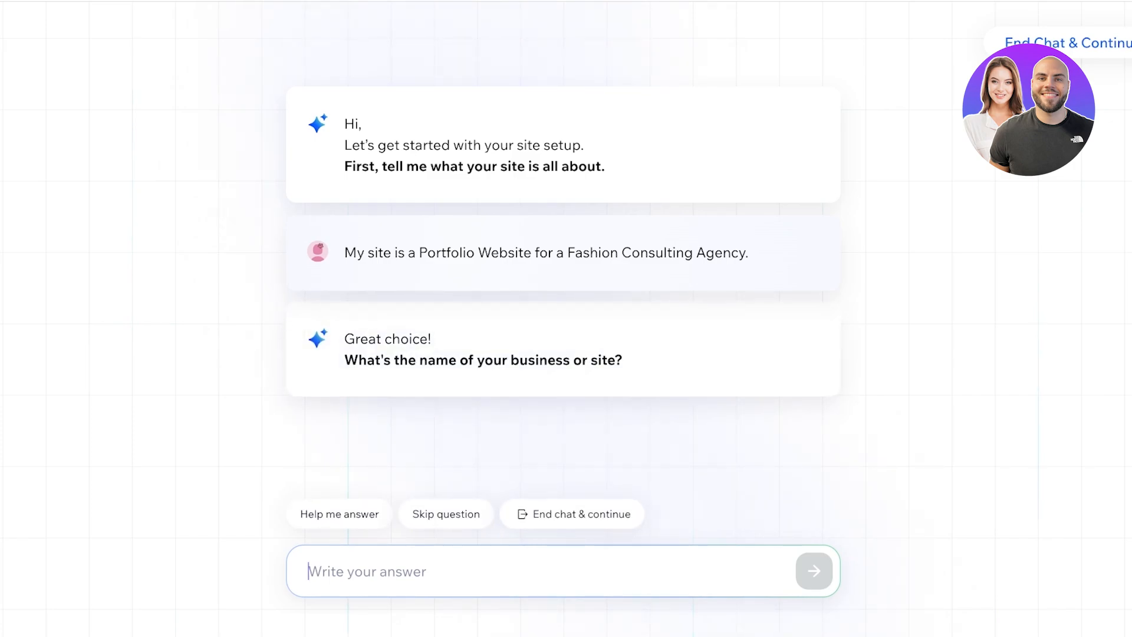
Step: Answer the business name question with "Lily Styles"
text(Li)
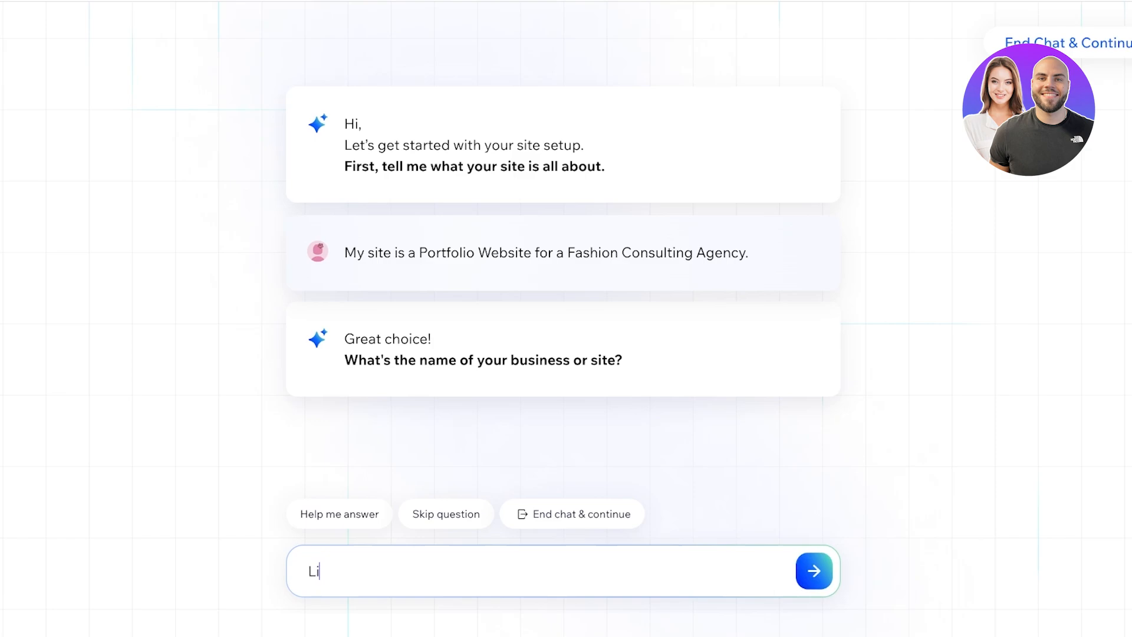
text(ly Styles)
key(Return)
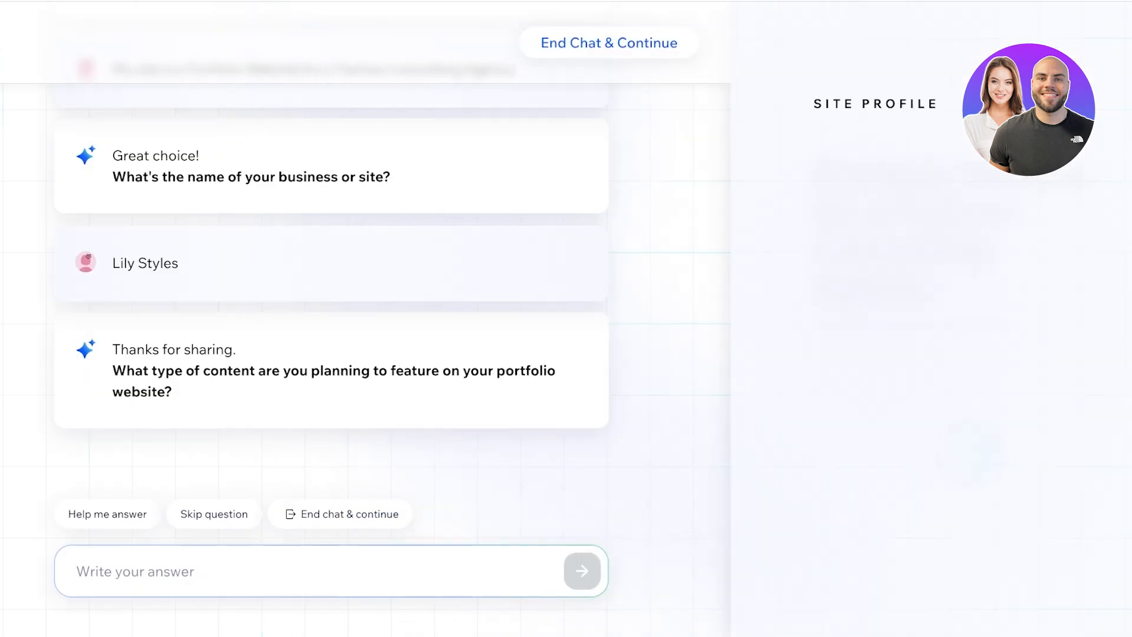
Step: Answer the content question with "Fashion Related Content, Such as how to style different body shapes, what type of makeup suits you, best colors for different skin tones"
text(Fash)
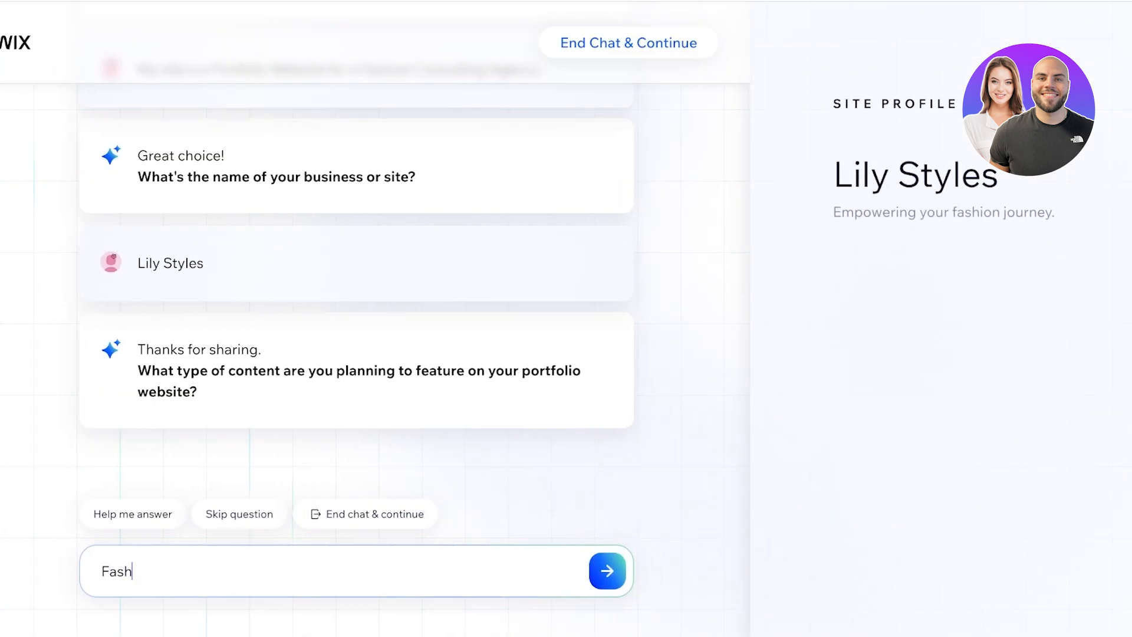
text(ion Relate)
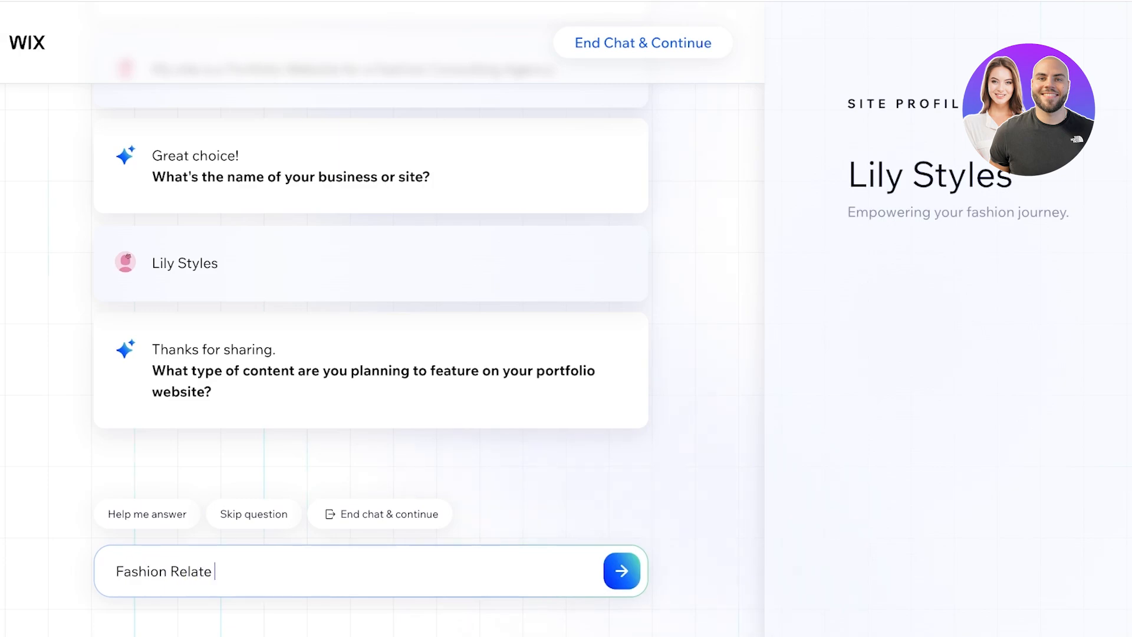
text(d Content, Such a)
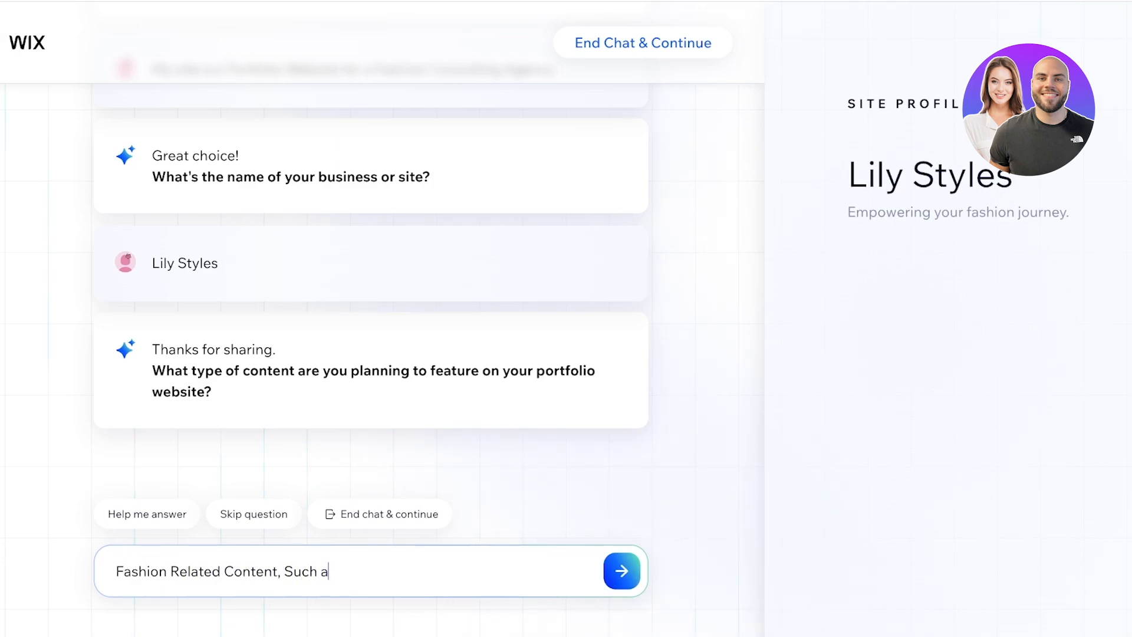
text(s how to style different bod)
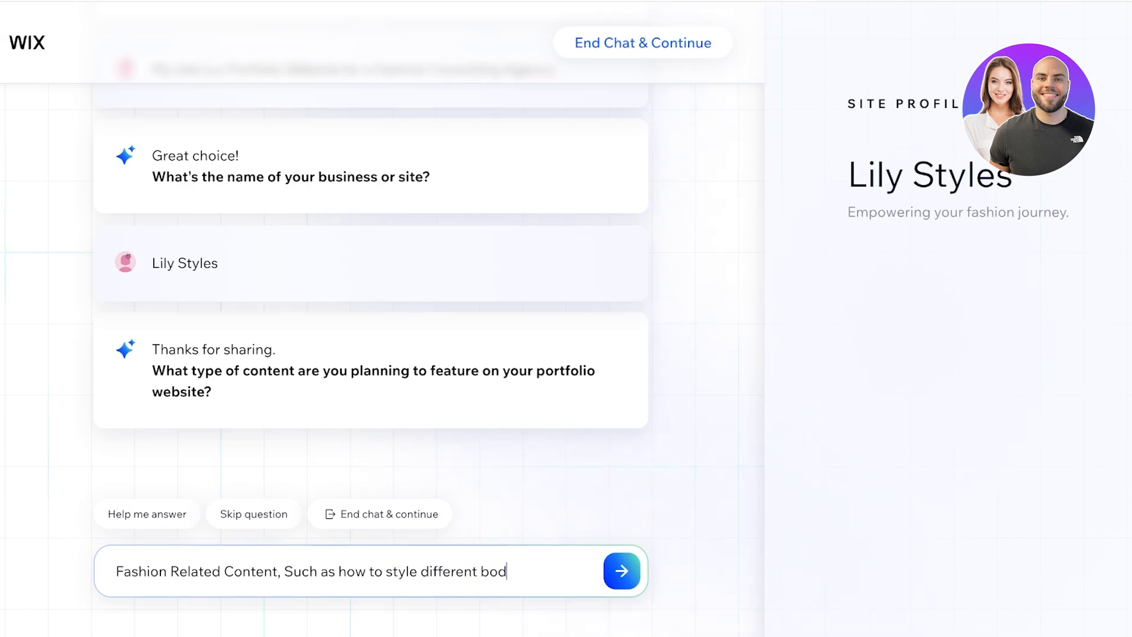
text(y shapes, what w)
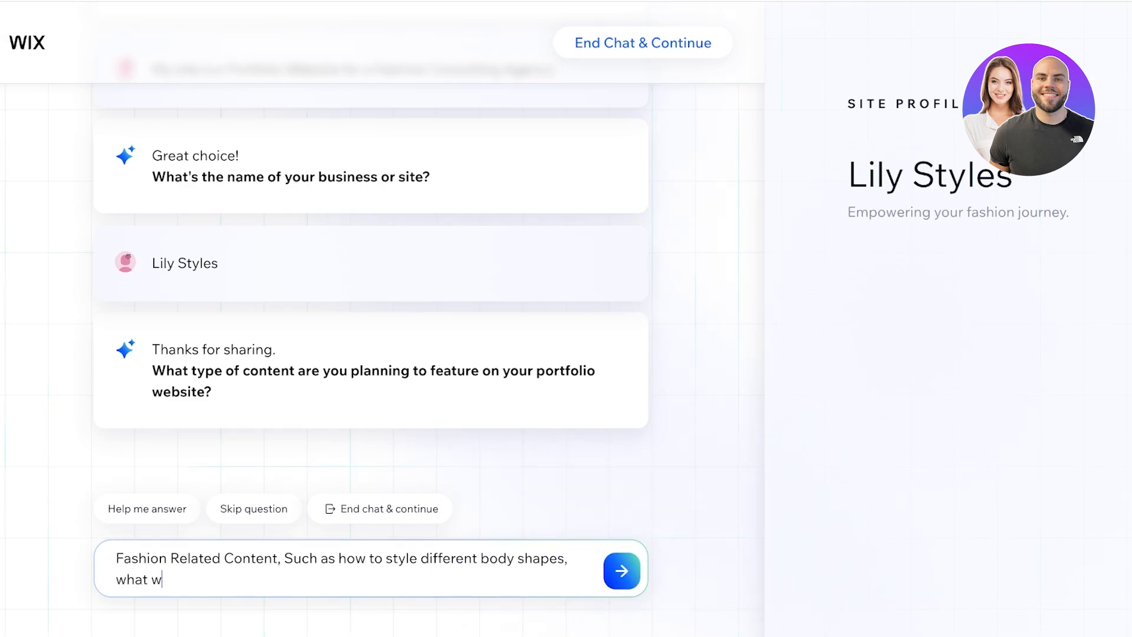
key(BackSpace)
text(type of makeu)
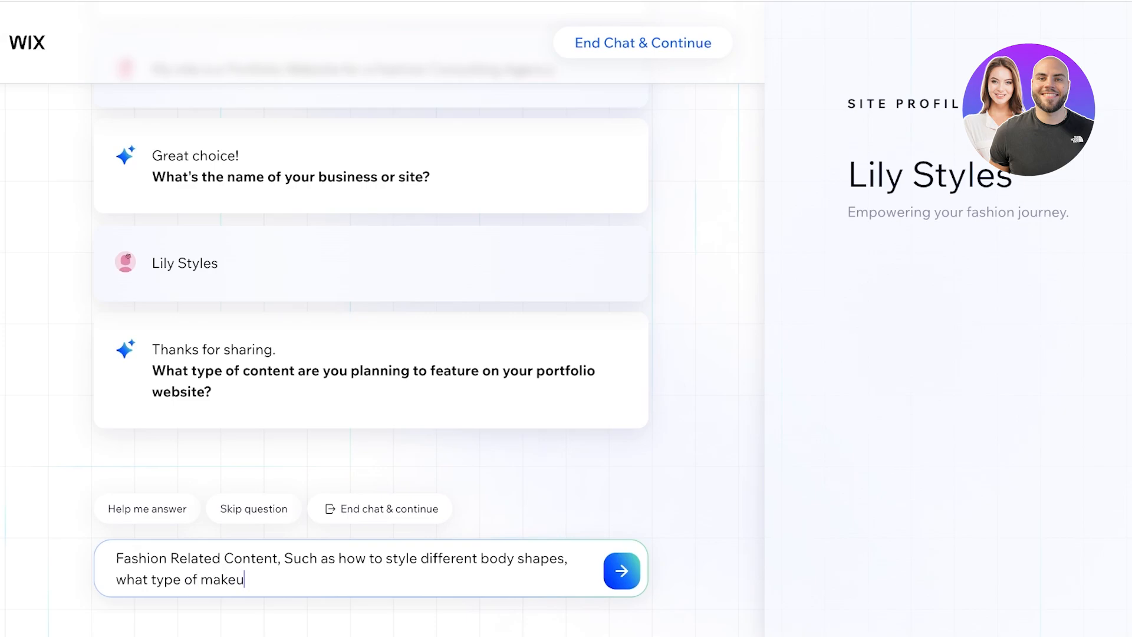
text(p suits you, best colors )
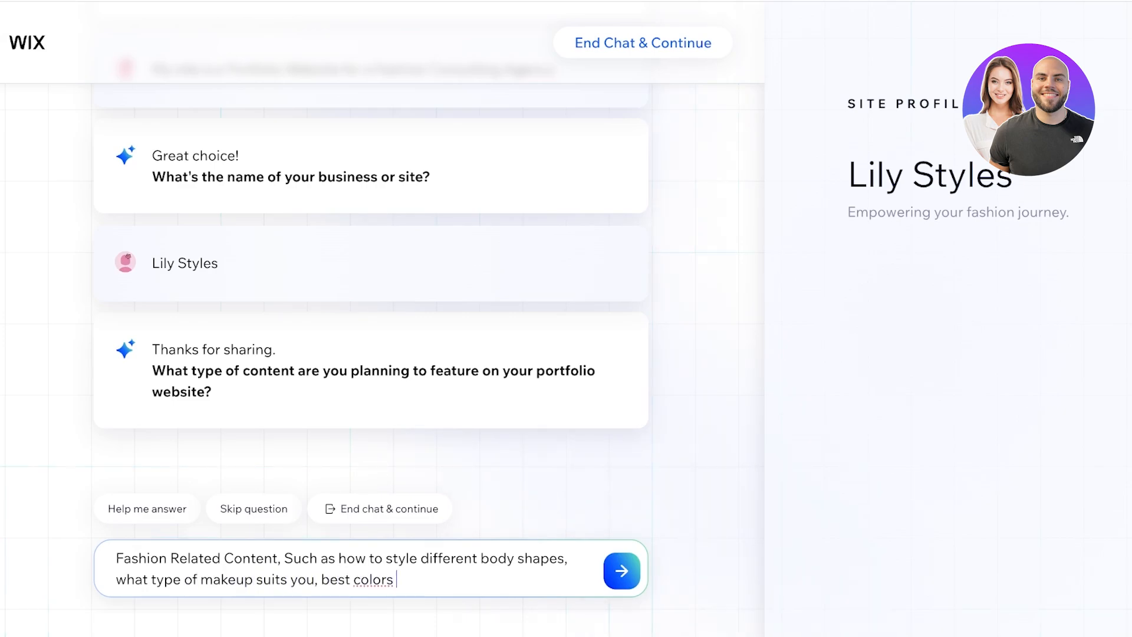
text(for different skin tones)
key(Return)
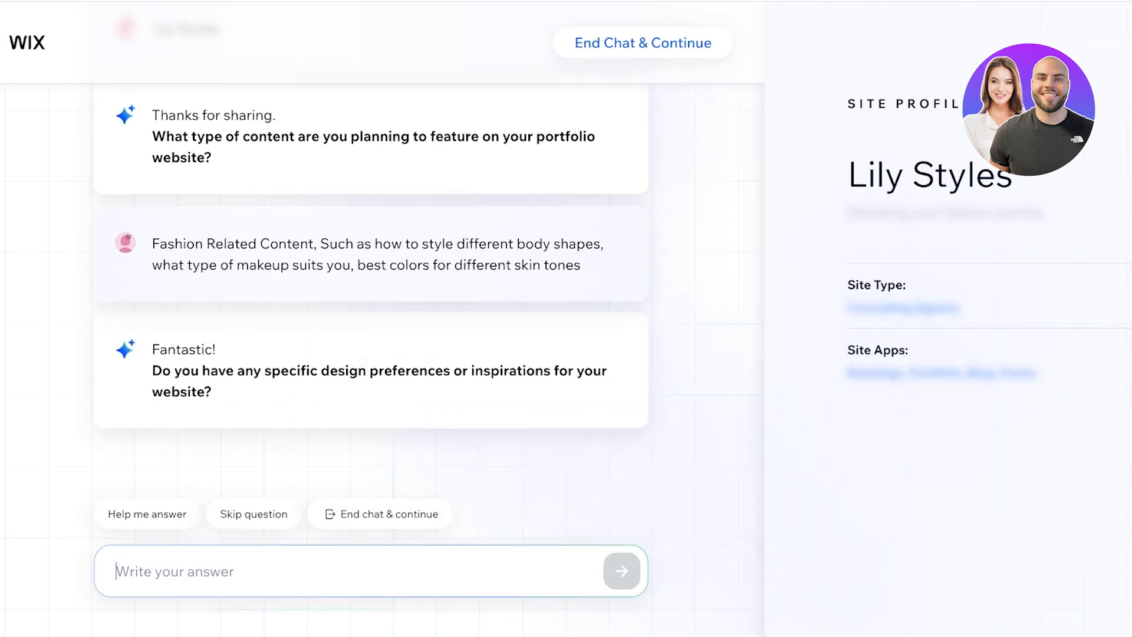
Step: Answer the design preferences question with "I want my design to be elegant"
text(I wan)
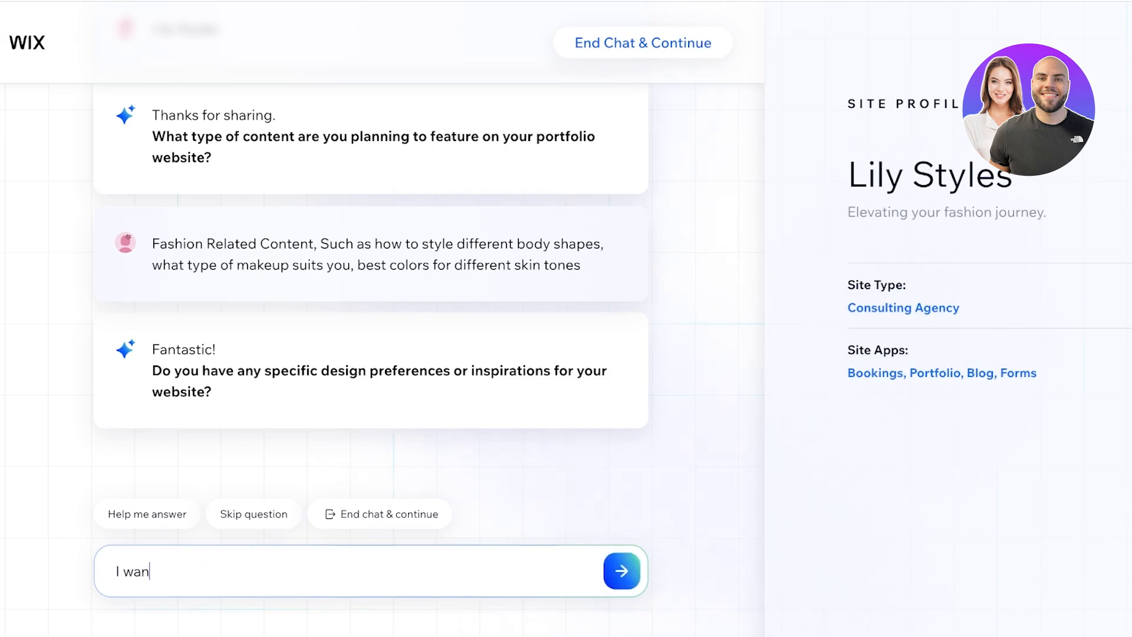
text(t my design to be elegant and)
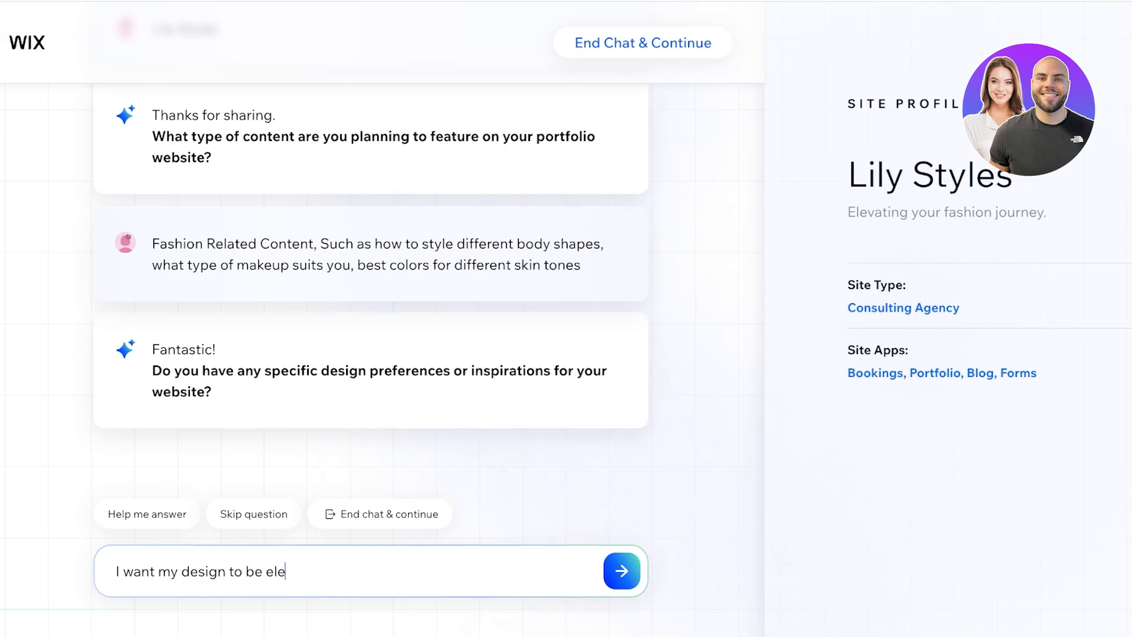
key(BackSpace)
key(BackSpace)
key(Return)
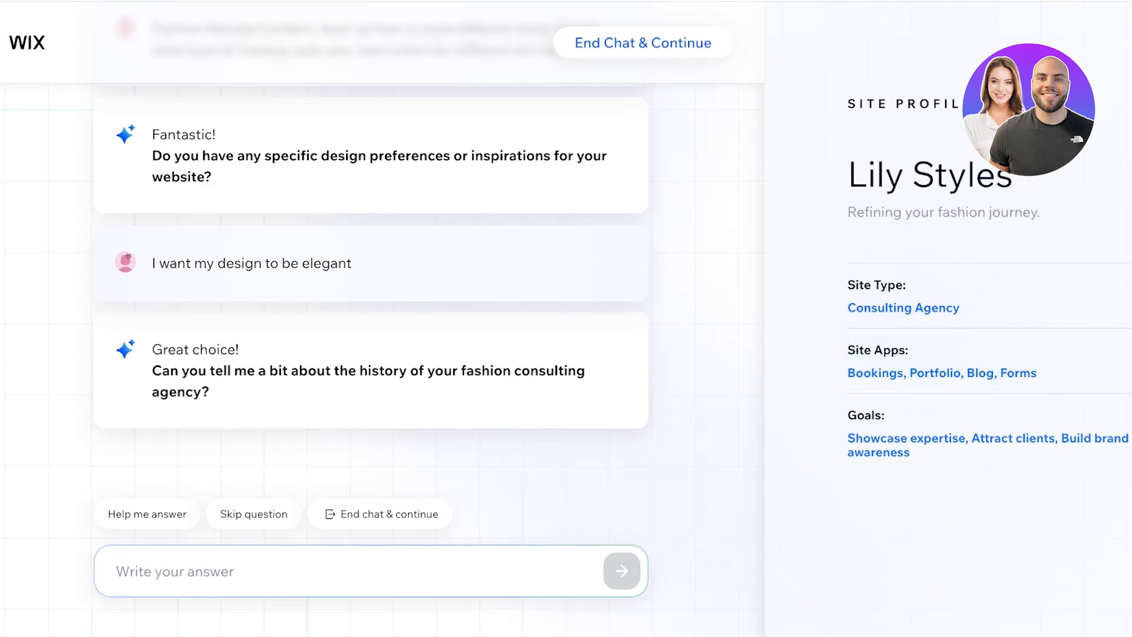
Step: Give the agency history as "My fashion agency started in 2018 and we provide services to celebs and regular people looking to up their game."
text(My fashi)
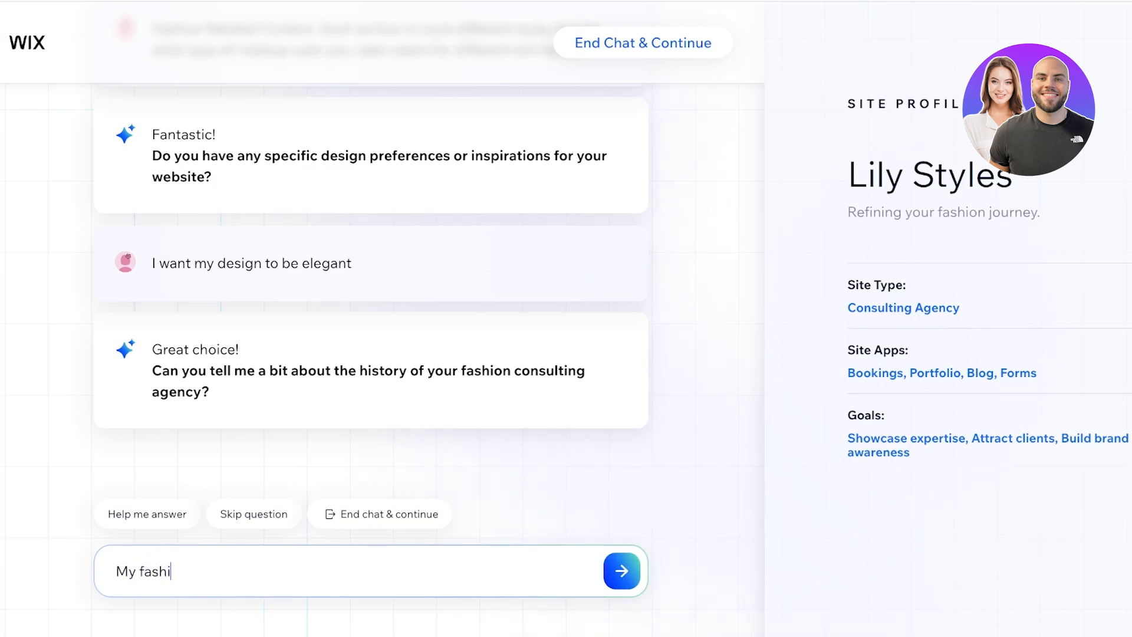
text(on agency star)
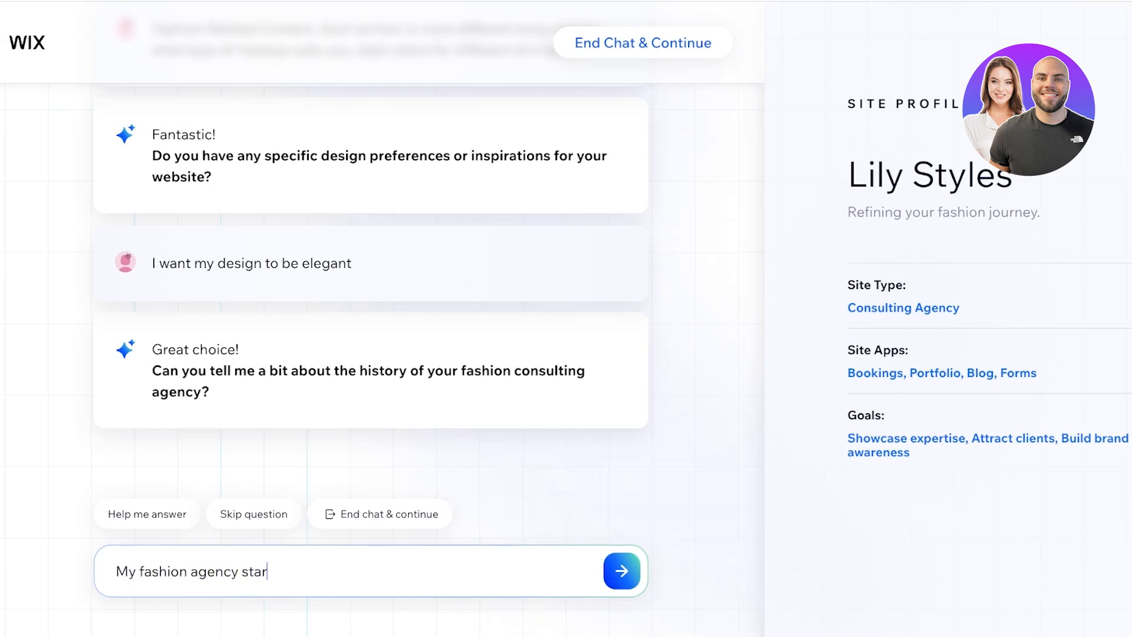
text(ted in 2028)
key(BackSpace)
key(BackSpace)
text(2018 and)
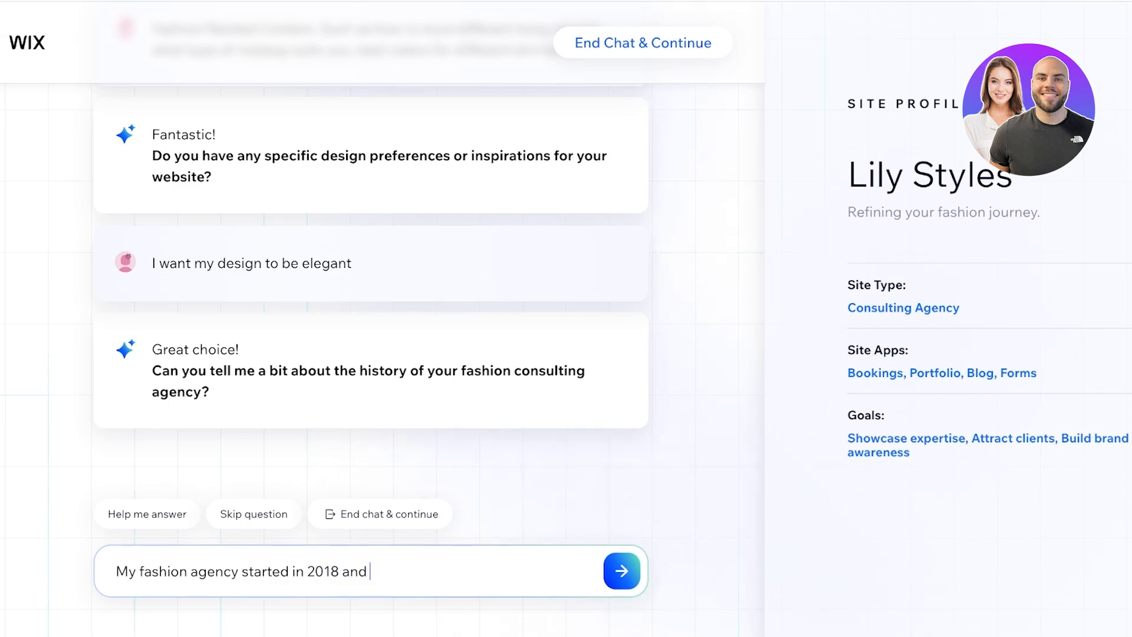
text( we provide services to)
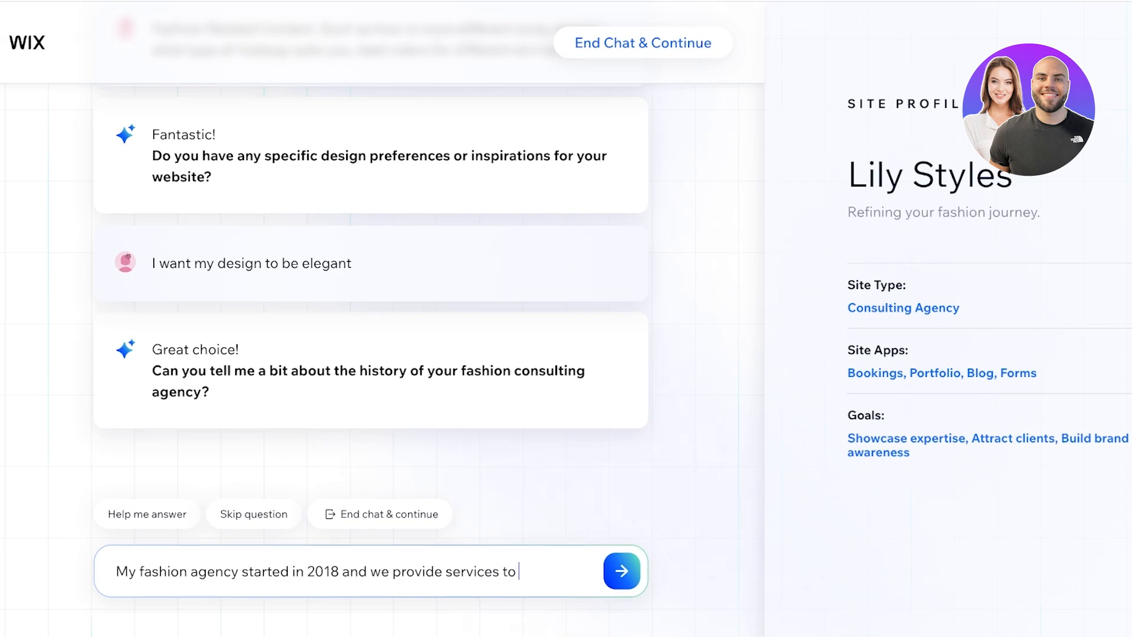
text( celebs and regul)
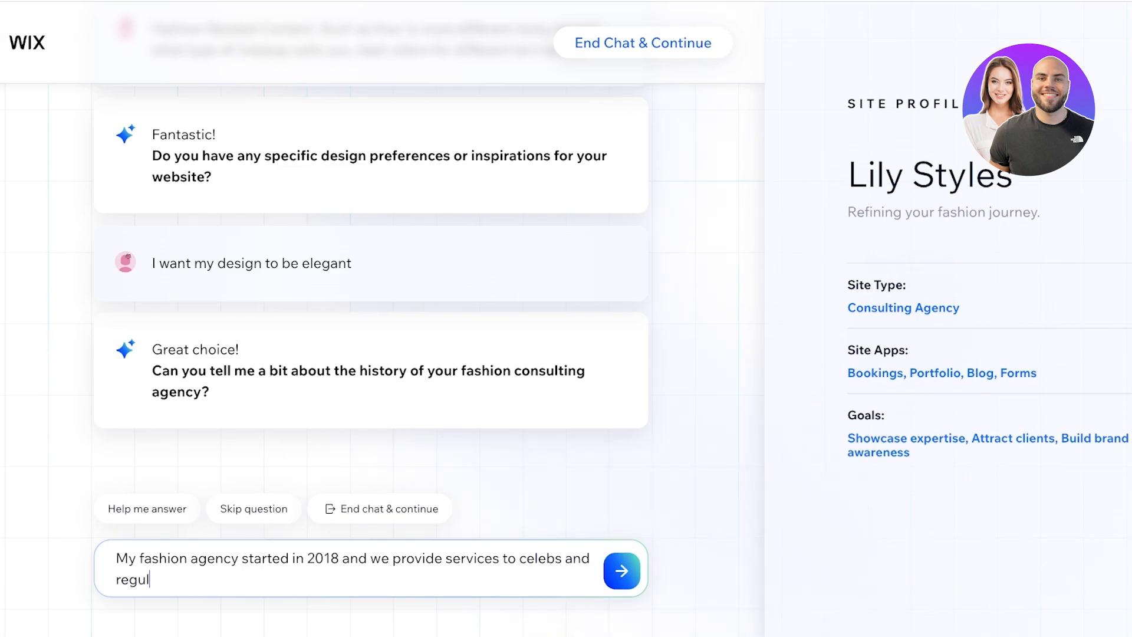
text(ar people looking to up the)
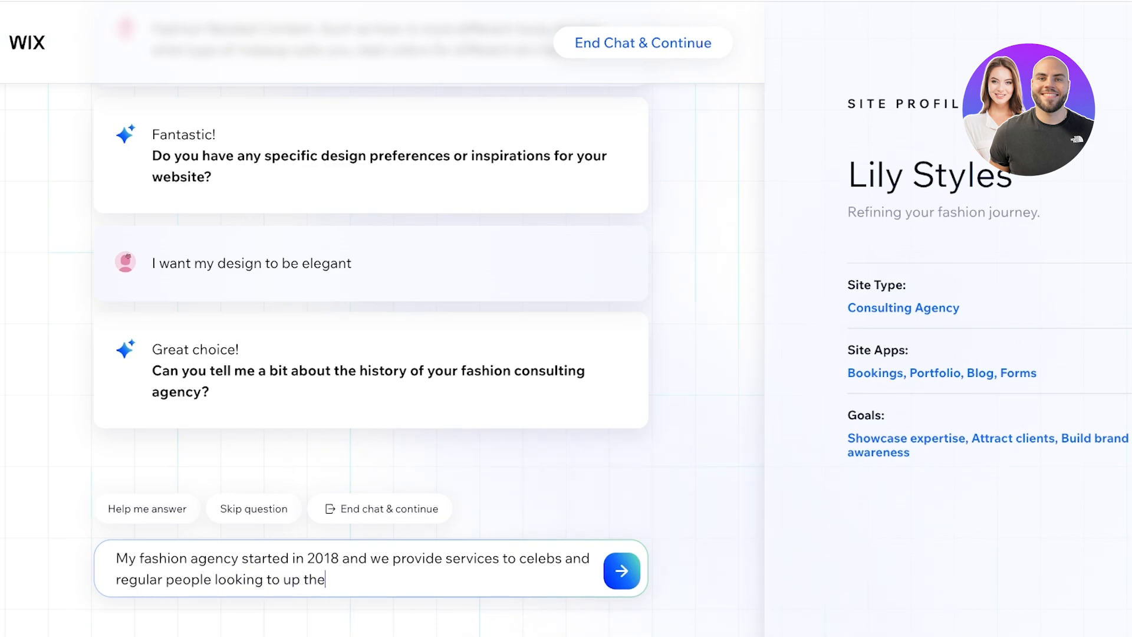
text(ir game.)
key(Return)
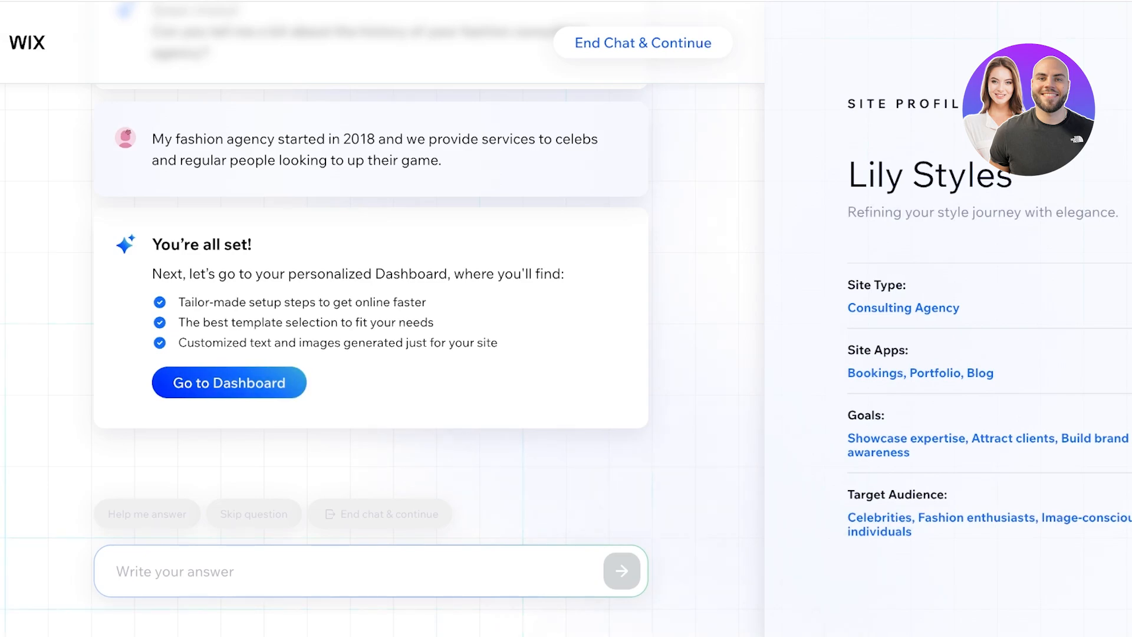
Step: From the site dashboard, generate a website design with AI and continue with it into the editor
click(229, 383)
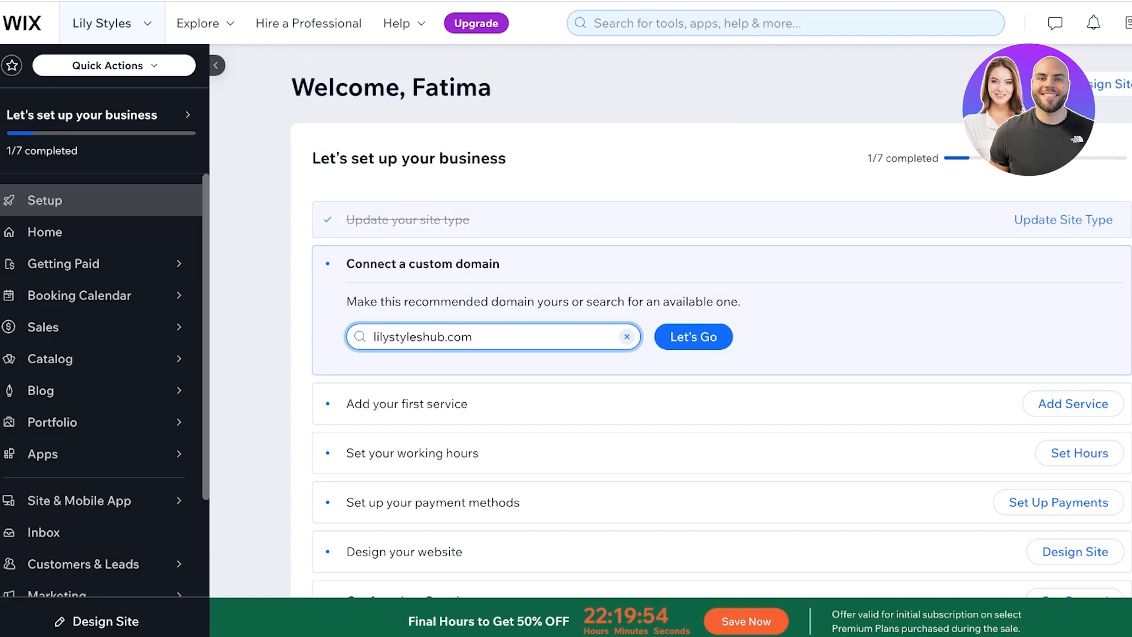
click(996, 83)
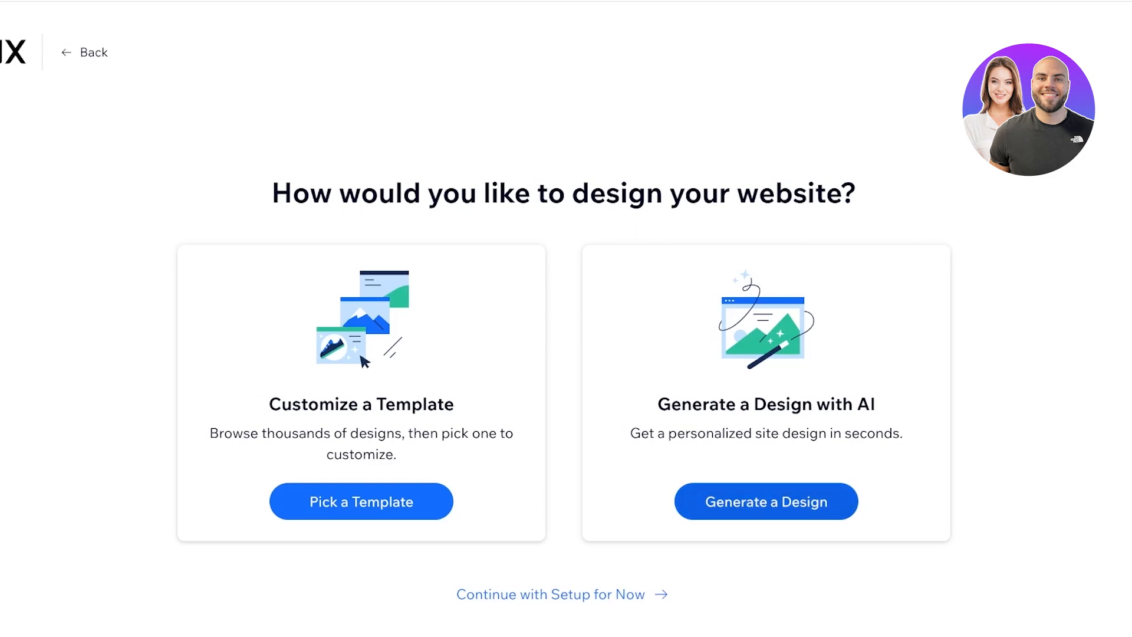
click(766, 502)
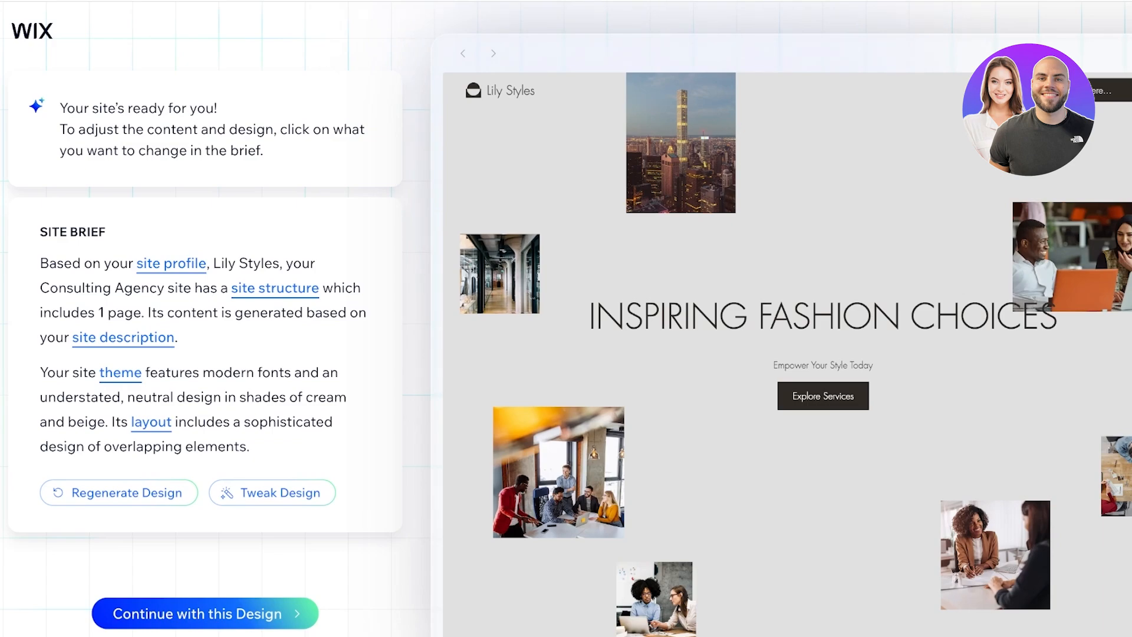
click(204, 613)
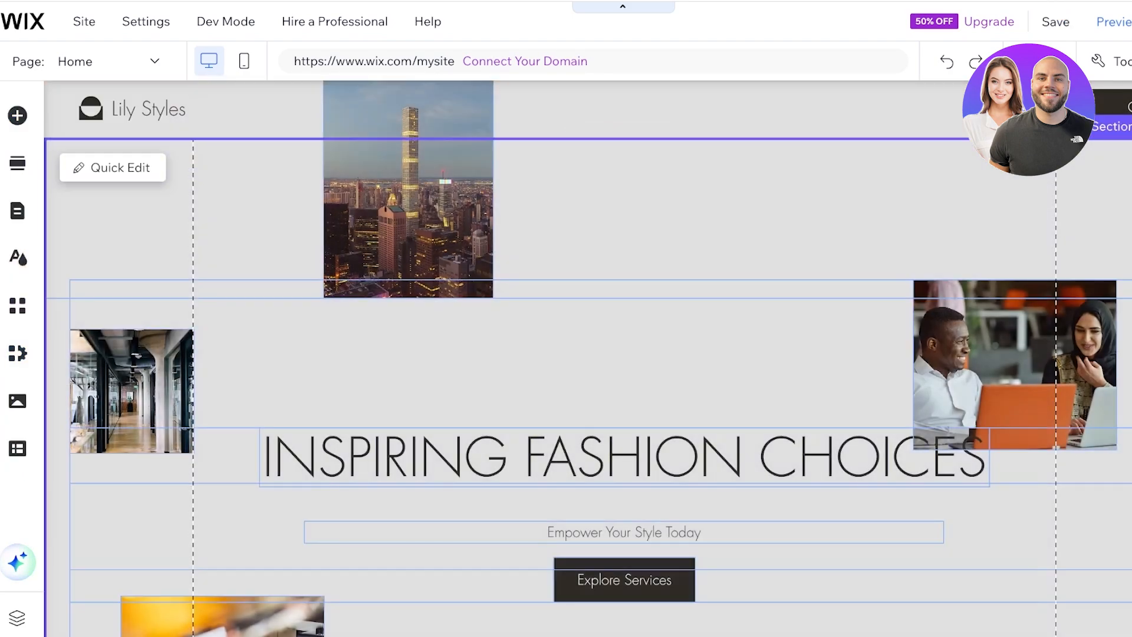
Step: Delete the three stock photos around and above the "INSPIRING FASHION CHOICES" heading in the Welcome section
scroll(171, 295, down, 5)
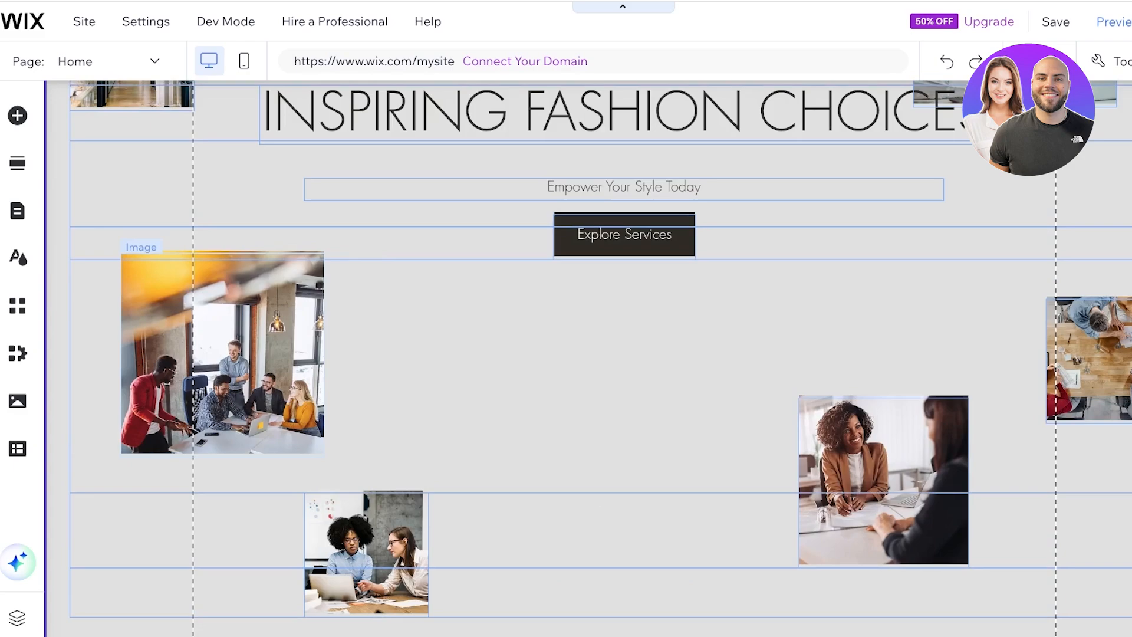
scroll(171, 295, up, 3)
scroll(132, 295, up, 2)
drag(133, 380, 759, 318)
key(Delete)
drag(435, 144, 233, 233)
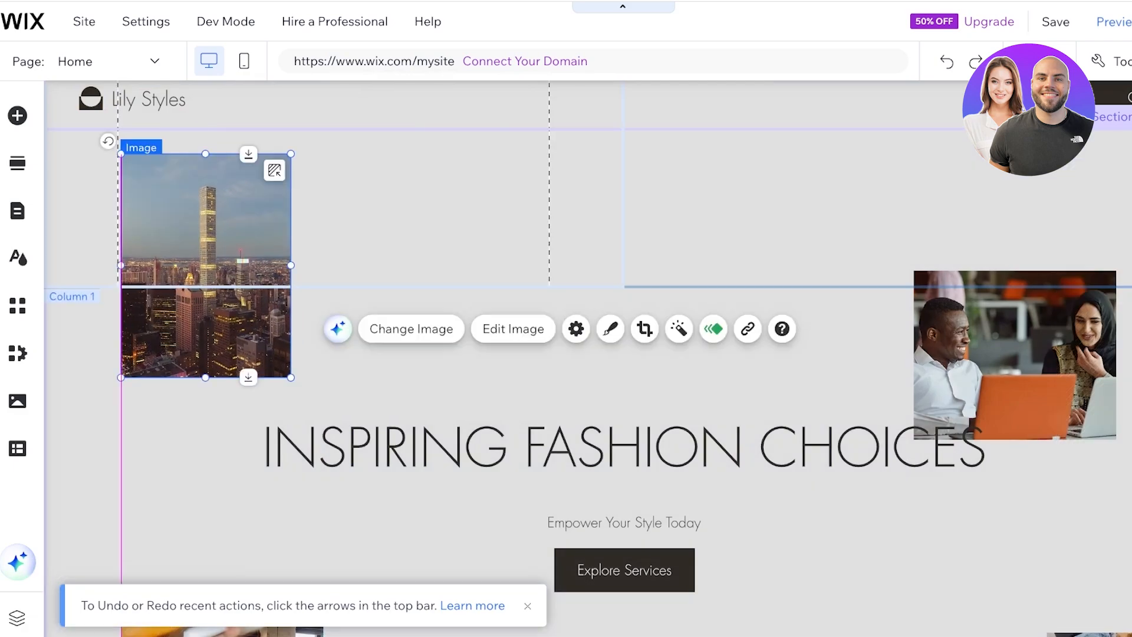
key(Delete)
click(991, 351)
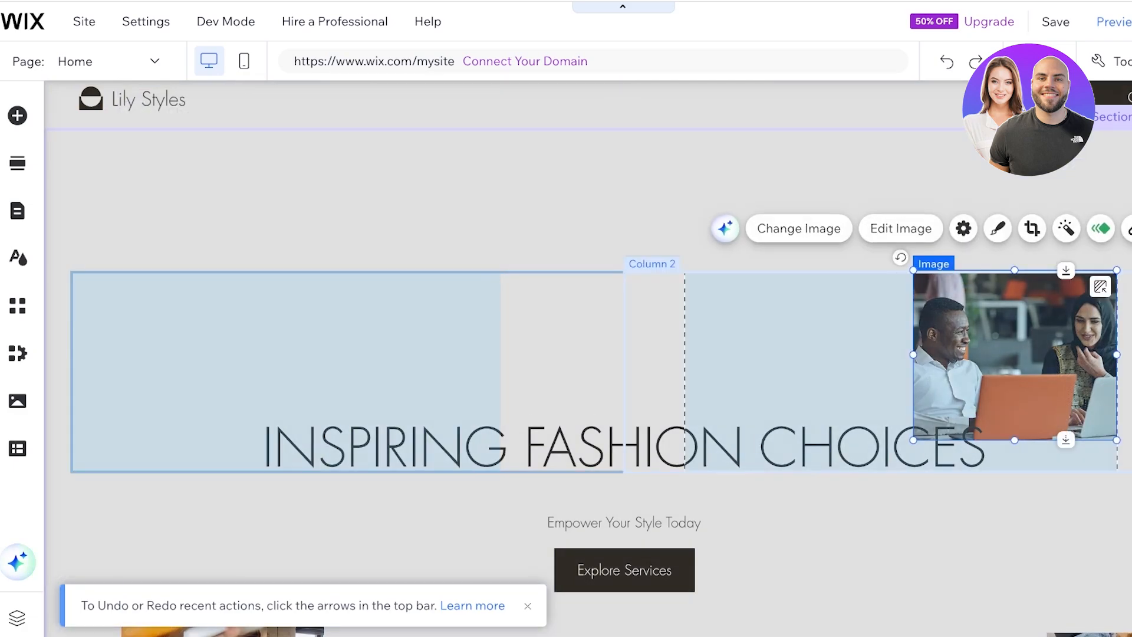
key(Delete)
Step: Delete the four stock photos beneath the Explore Services button in the Welcome section
scroll(589, 354, down, 6)
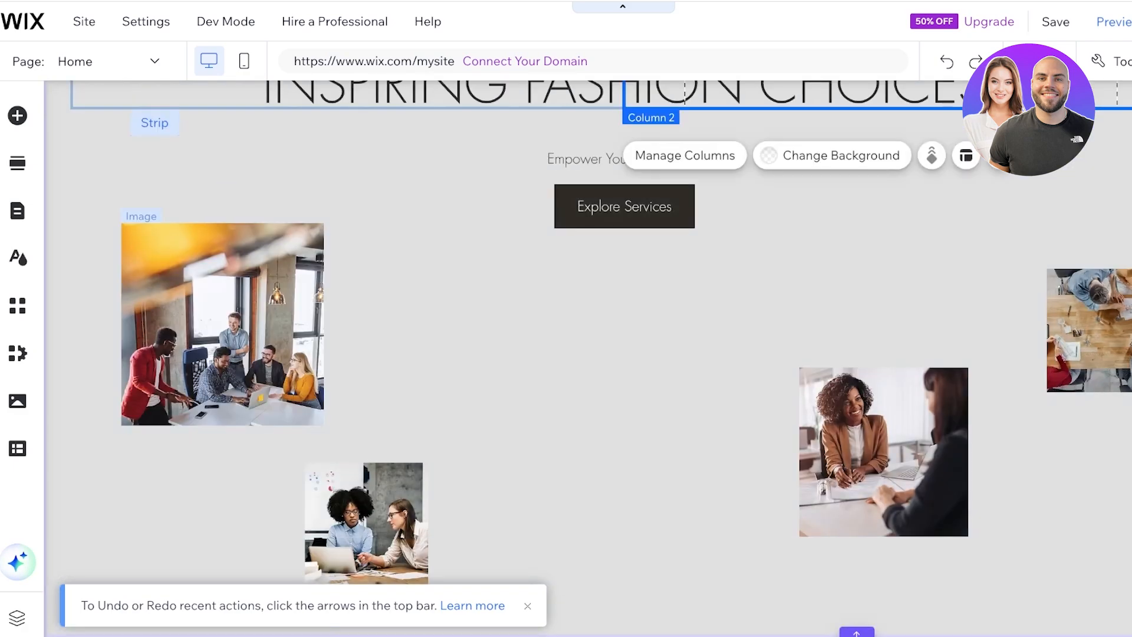
click(223, 323)
key(Delete)
click(366, 519)
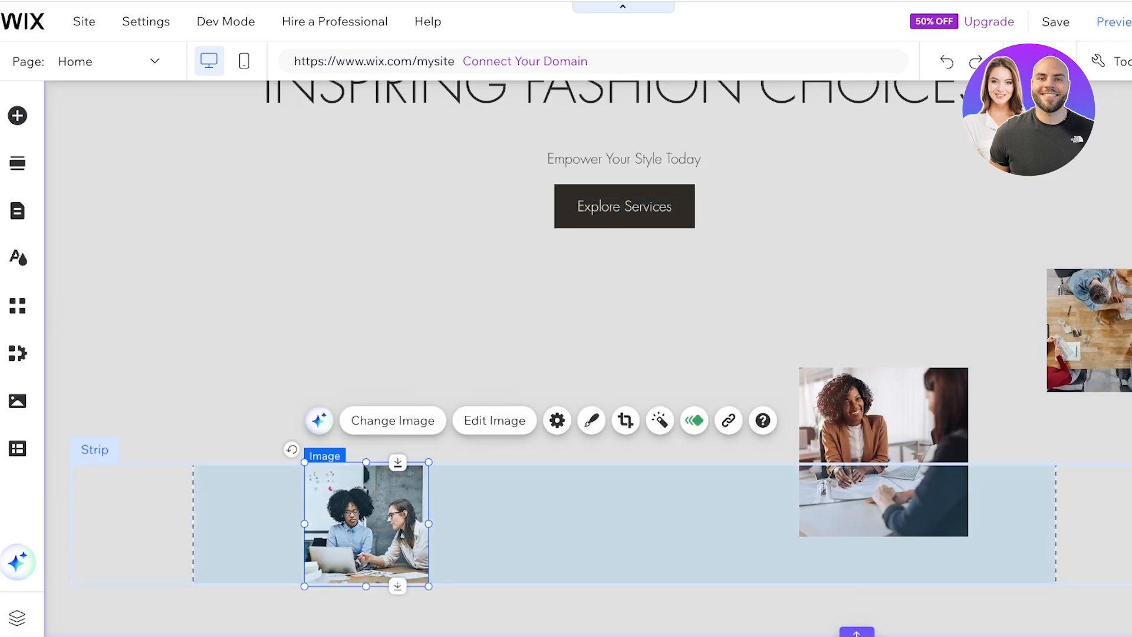
key(Delete)
click(883, 451)
key(Delete)
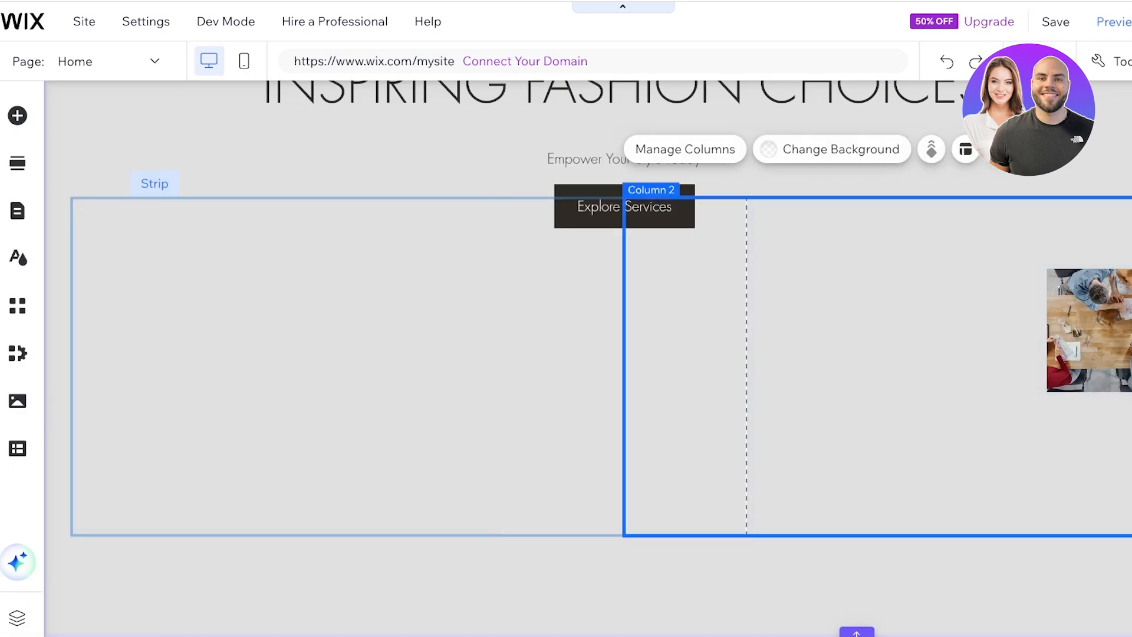
click(1088, 330)
key(Delete)
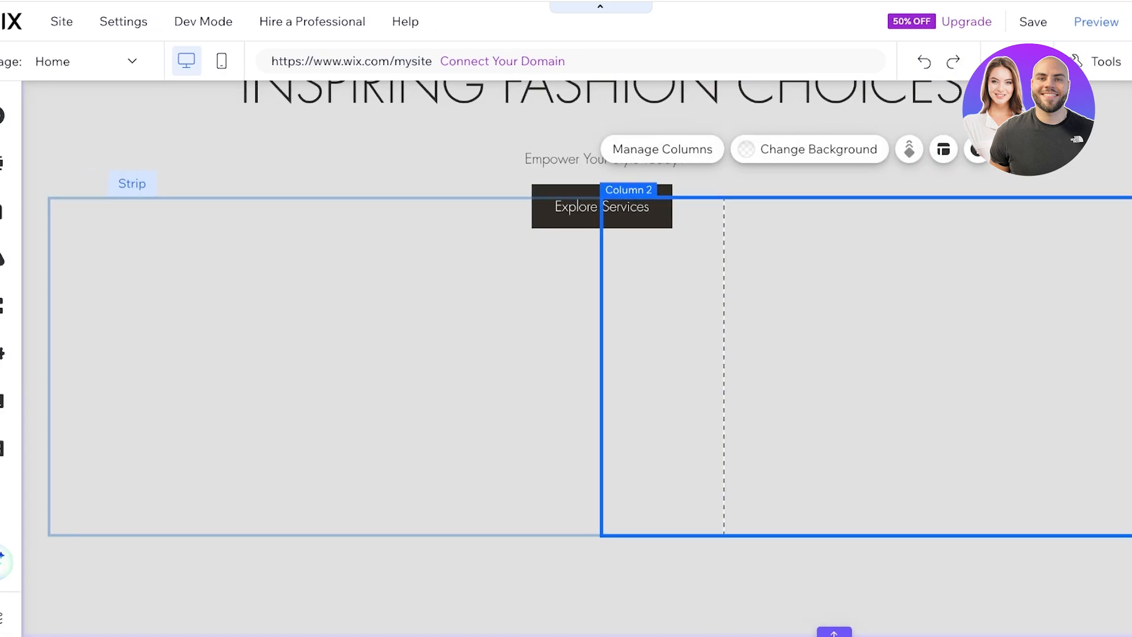
Step: Delete the empty two-column strip beneath the Explore Services button
click(572, 149)
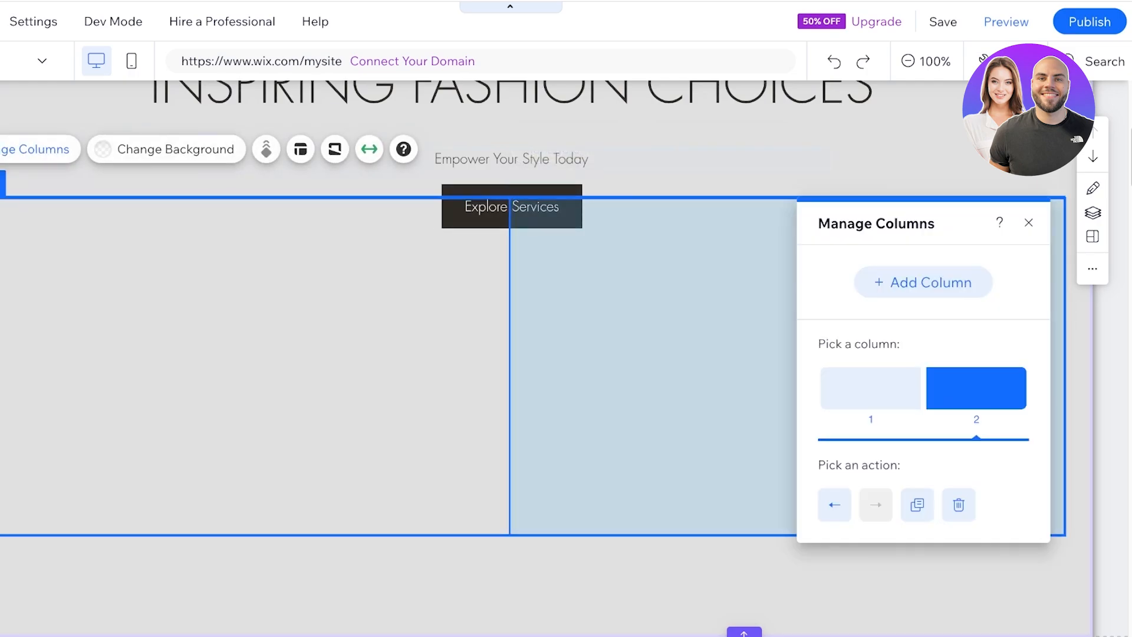
key(Delete)
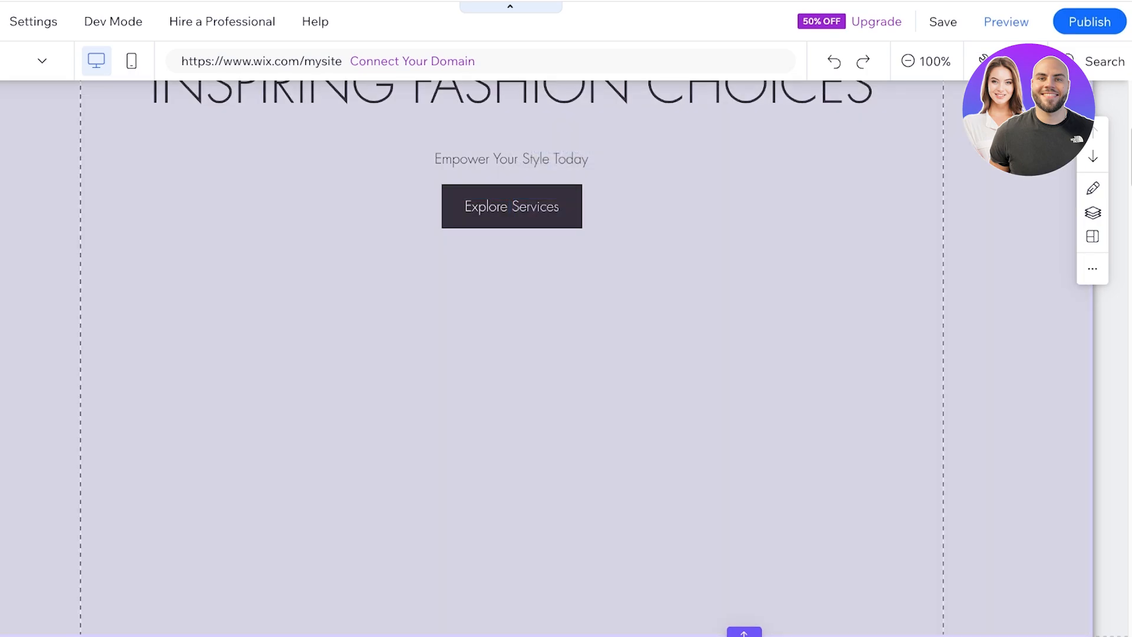
scroll(511, 354, up, 4)
scroll(510, 354, down, 7)
scroll(511, 353, up, 8)
scroll(511, 354, up, 1)
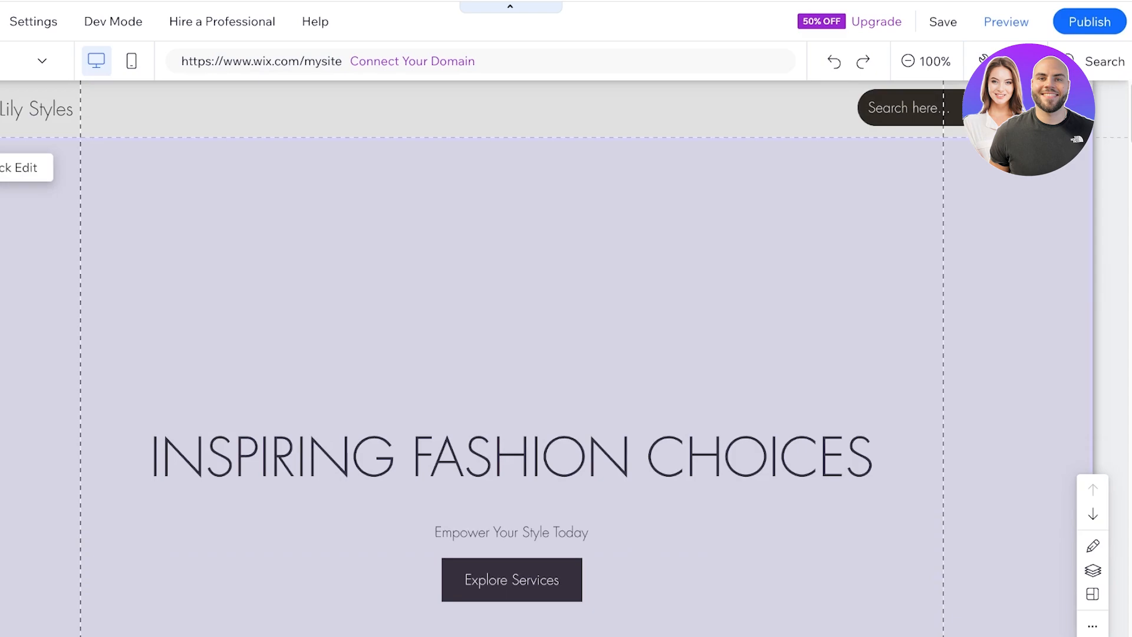
Step: Delete the empty two-column strip behind the "INSPIRING FASHION CHOICES" heading
click(511, 224)
click(511, 354)
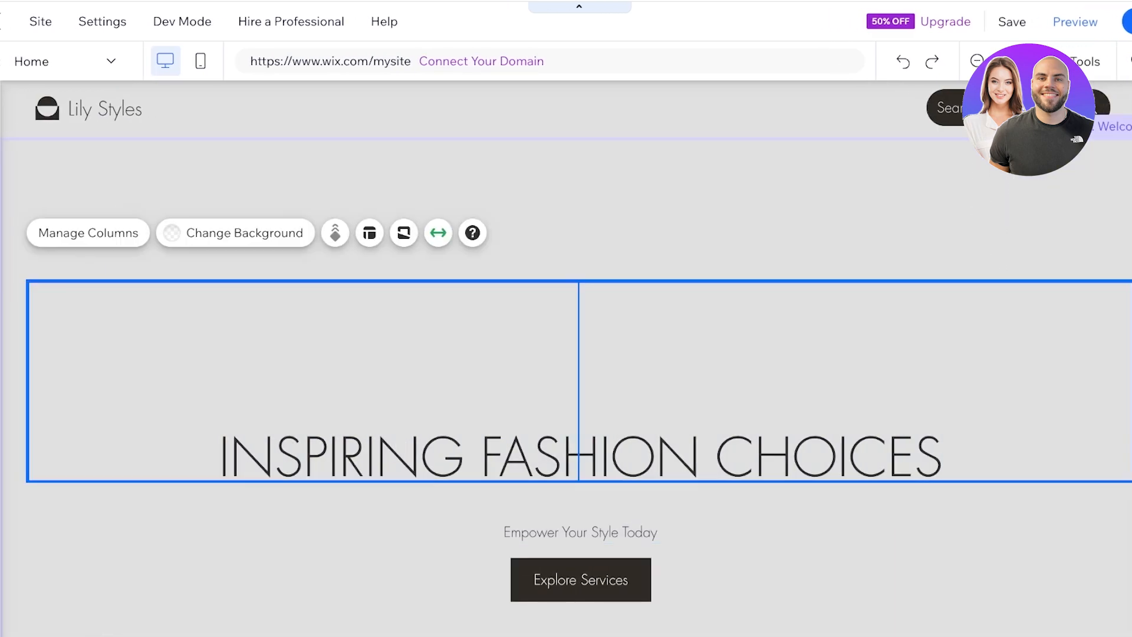
click(303, 377)
drag(303, 378, 303, 253)
key(Delete)
key(Delete)
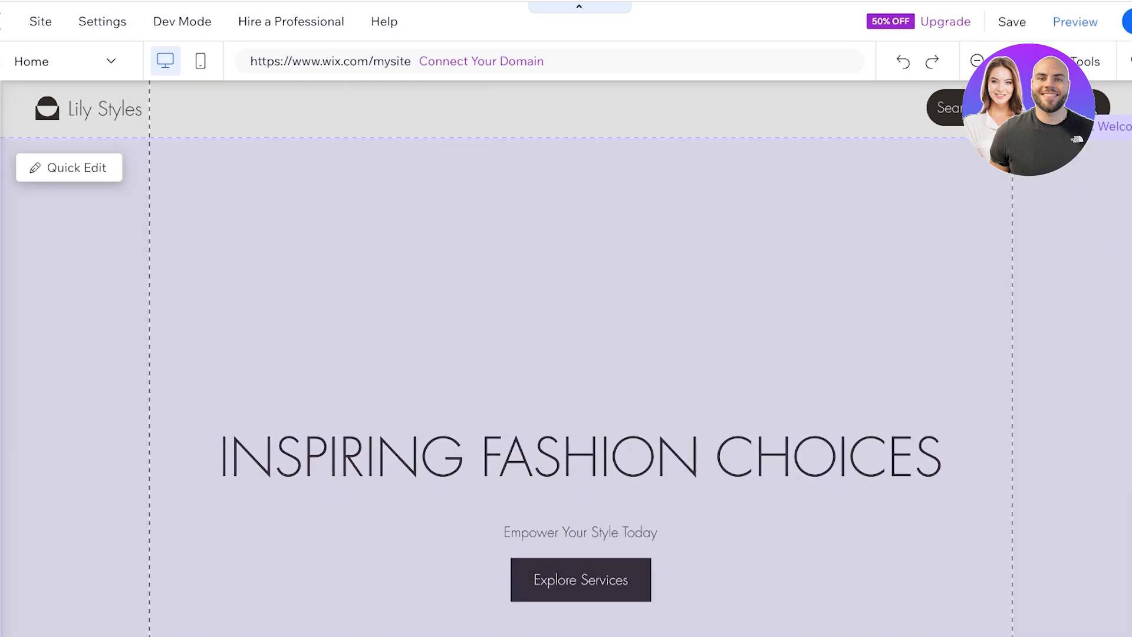
Step: Move the strip with the heading, subtitle and button up to about y 215, and reduce the Welcome section's height below it
drag(580, 457, 581, 298)
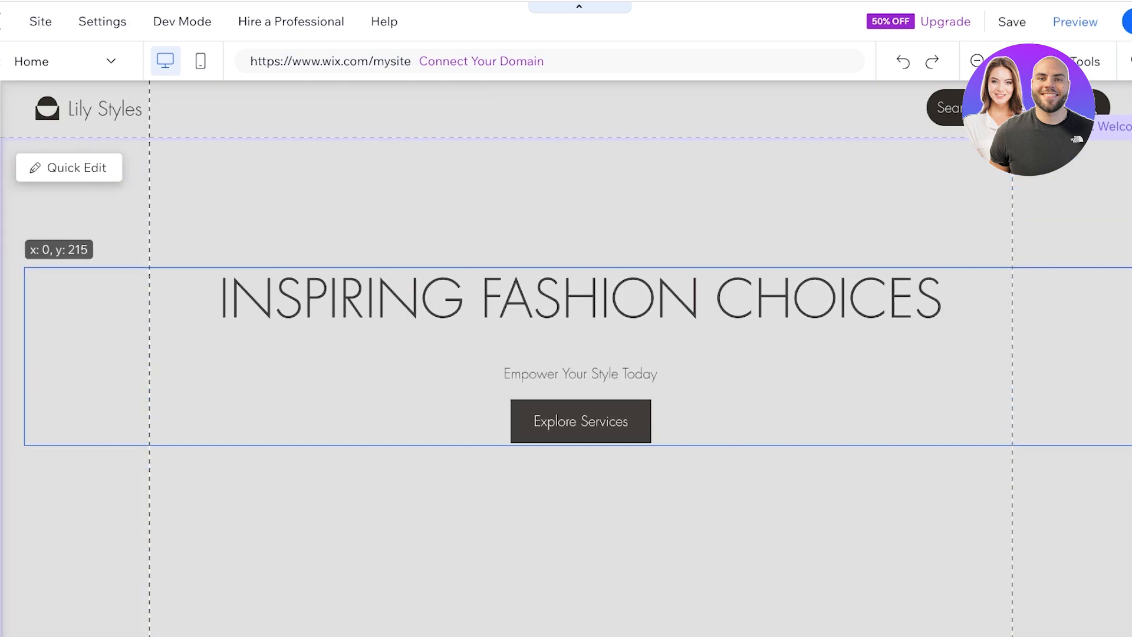
scroll(813, 298, down, 7)
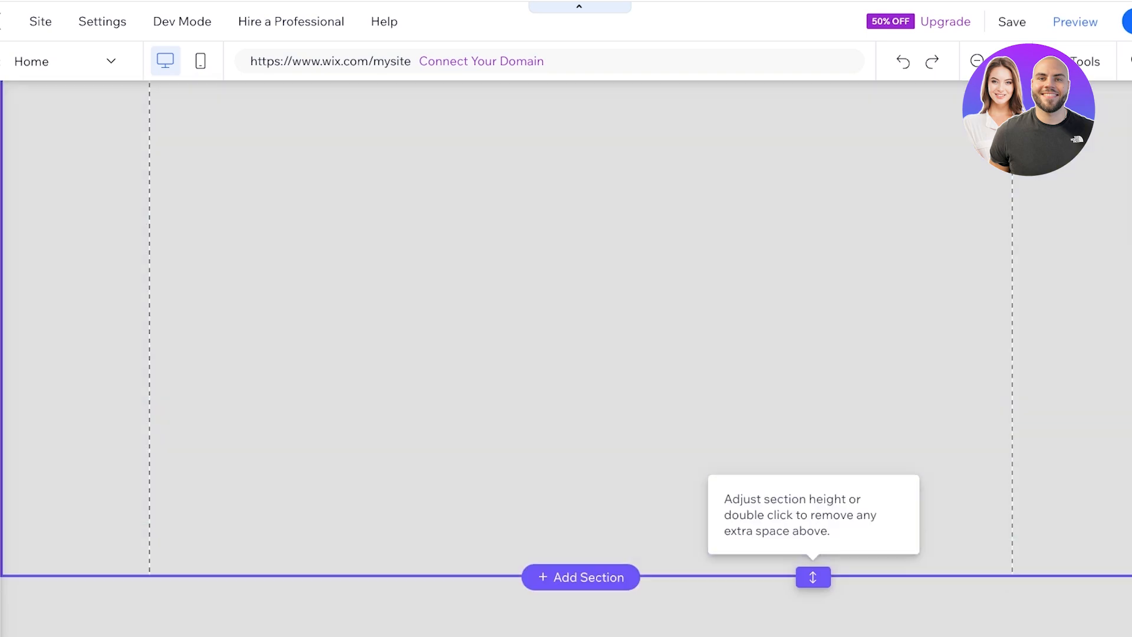
mouse_move(813, 576)
mouse_down()
mouse_move(813, 524)
mouse_move(813, 569)
mouse_up()
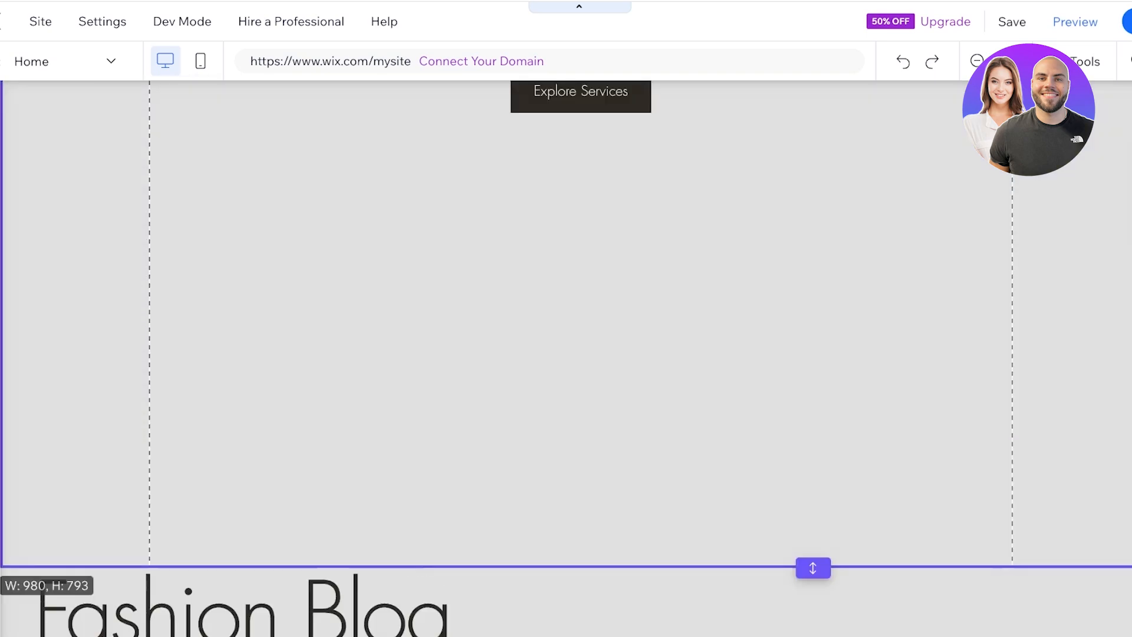
scroll(813, 568, up, 5)
scroll(813, 413, down, 8)
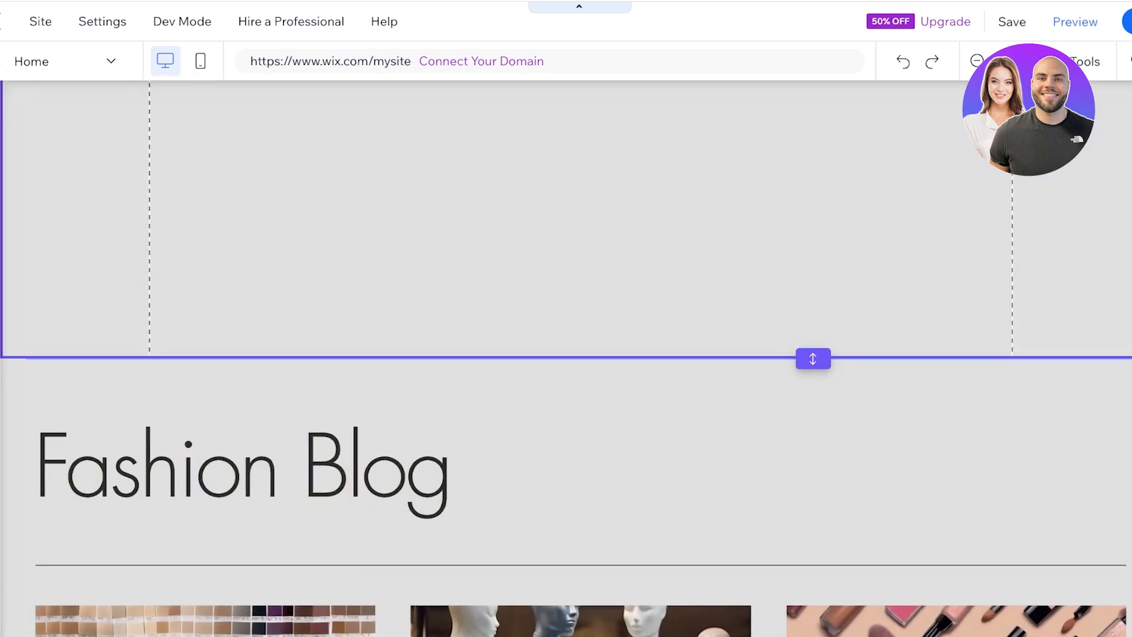
scroll(814, 354, up, 5)
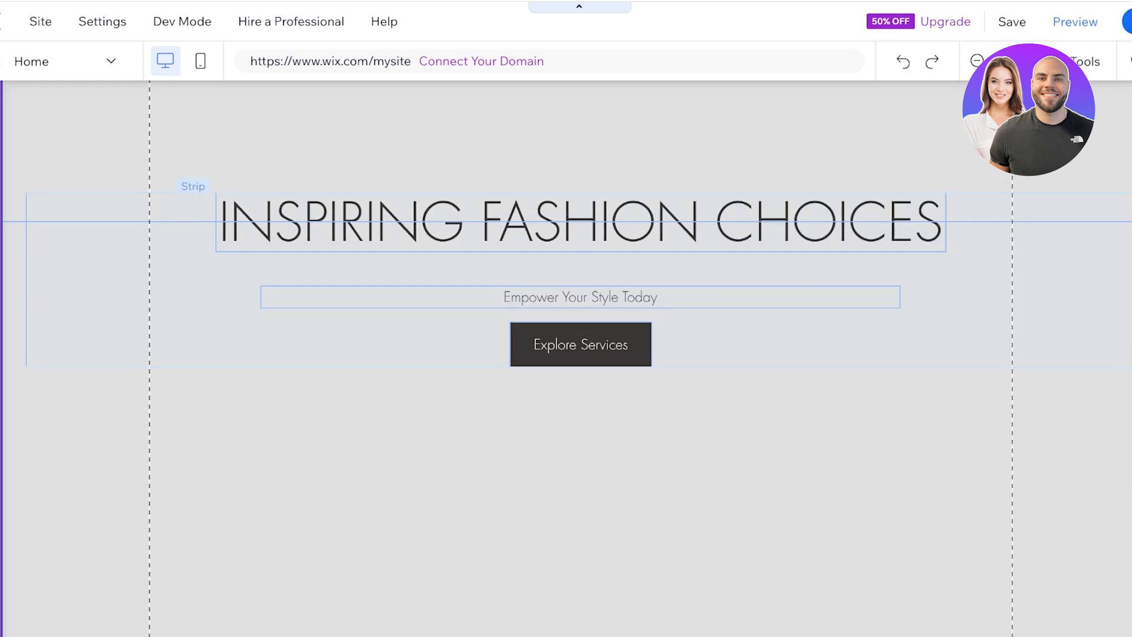
Step: Shorten the Welcome section further so it ends a little below the Explore Services button, and dismiss the feedback request
mouse_move(766, 339)
mouse_down()
mouse_move(766, 358)
mouse_move(767, 341)
mouse_up()
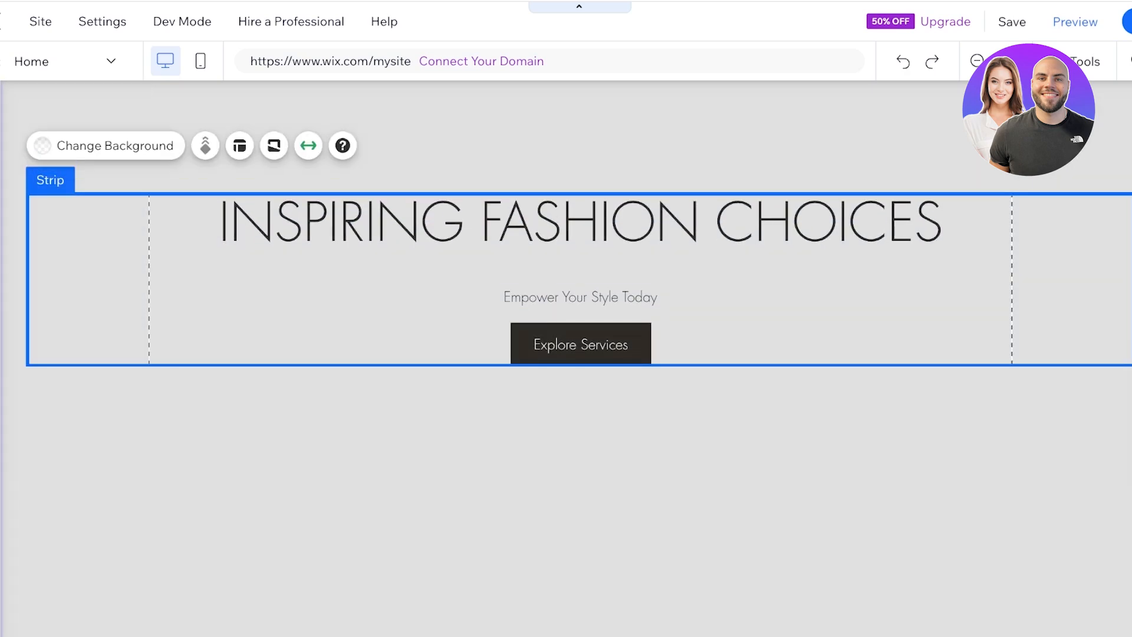
click(767, 446)
scroll(766, 446, down, 5)
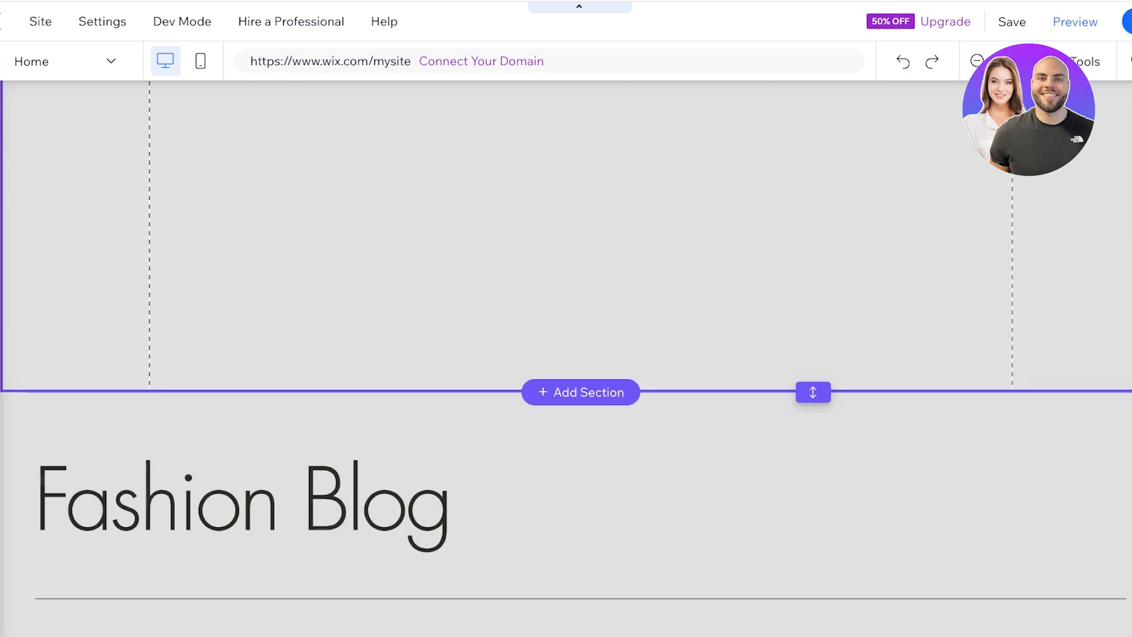
drag(812, 391, 813, 469)
scroll(813, 469, up, 1)
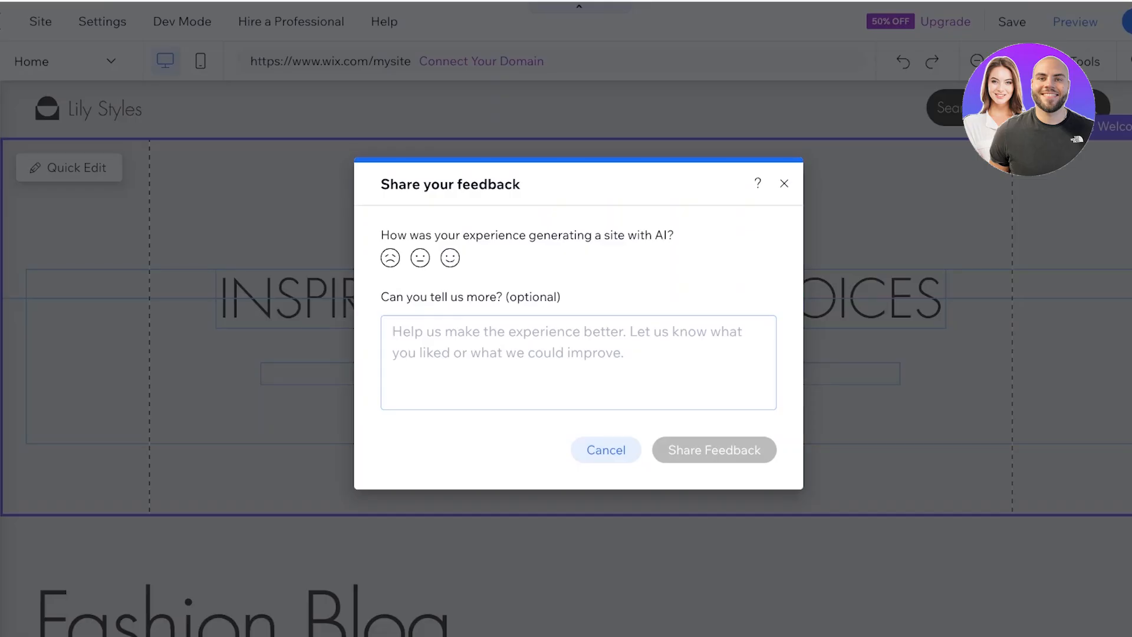
click(784, 184)
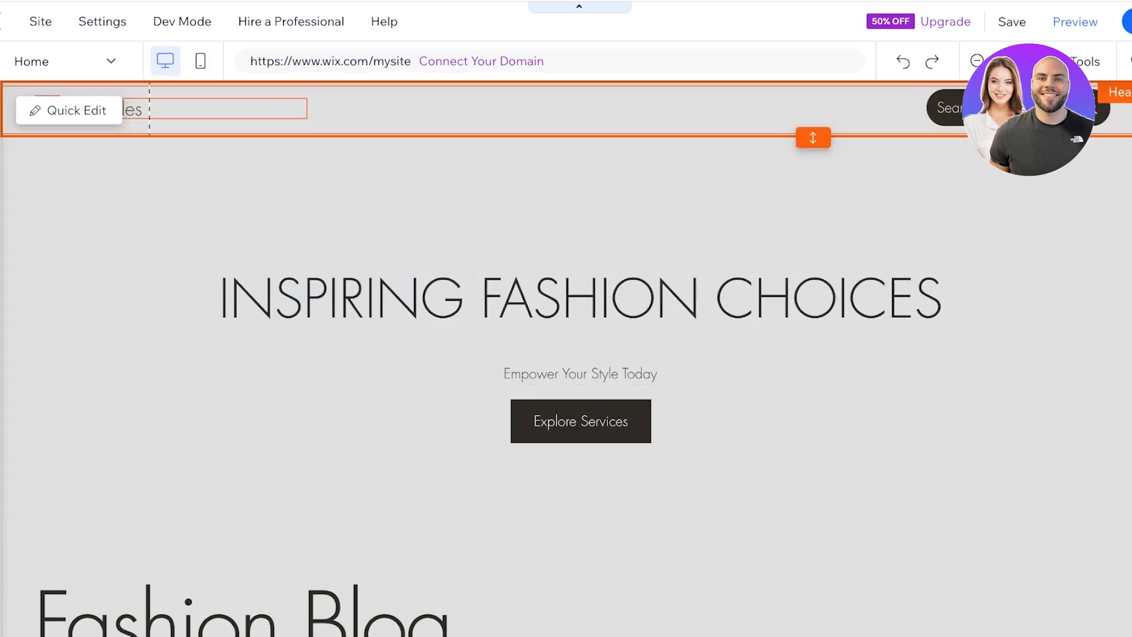
Step: Open the vector art library to replace the icon beside the Lily Styles name in the header, and browse its artwork
click(236, 125)
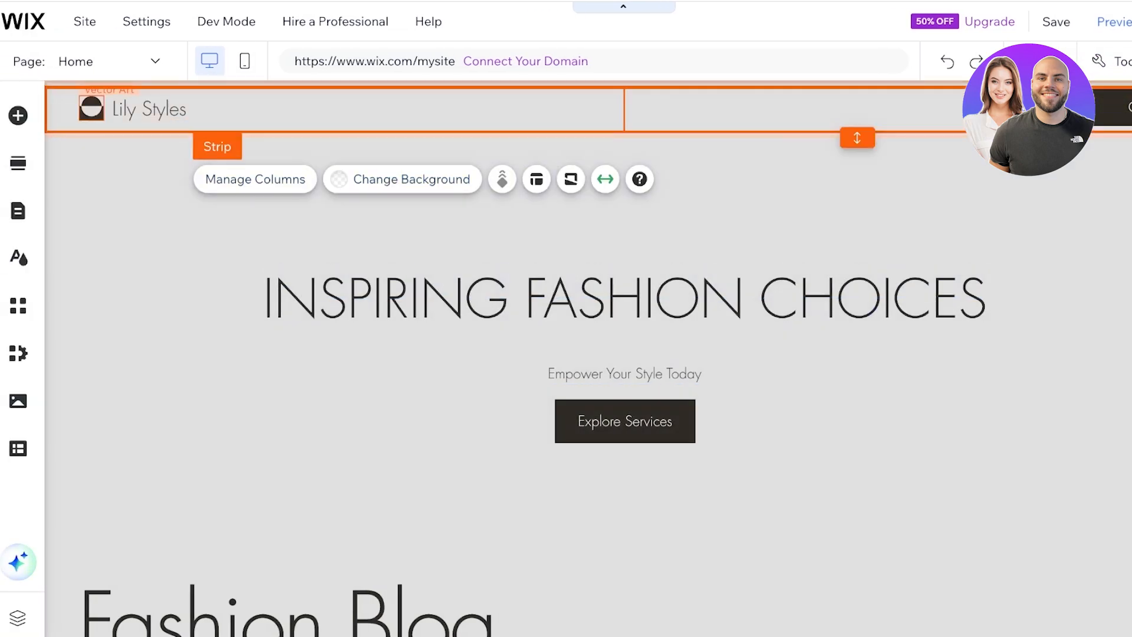
click(91, 109)
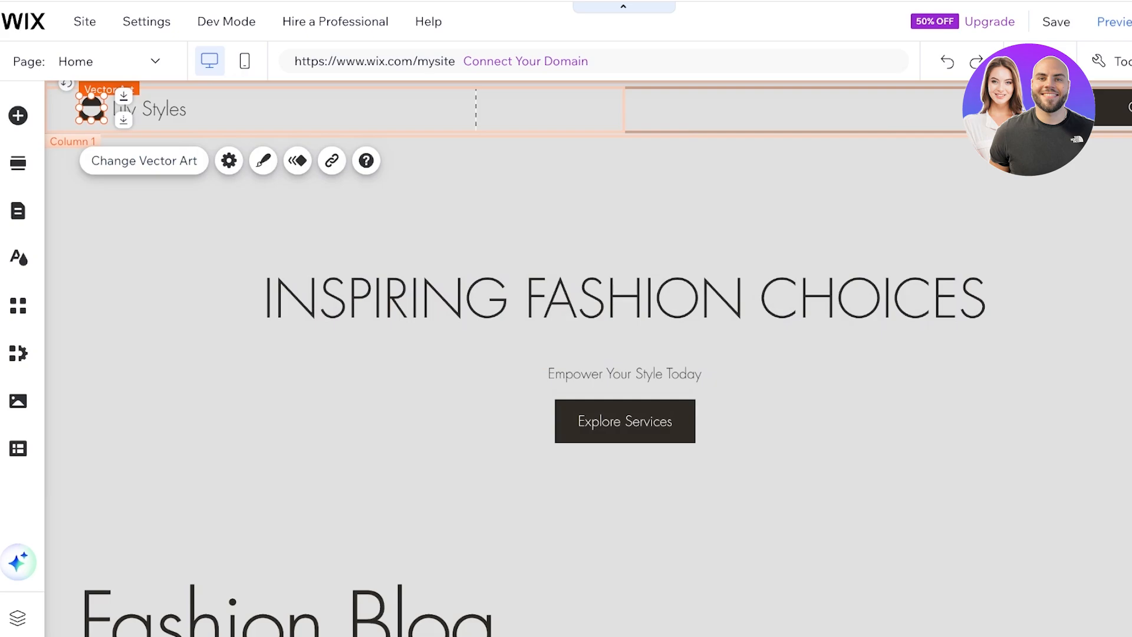
click(144, 161)
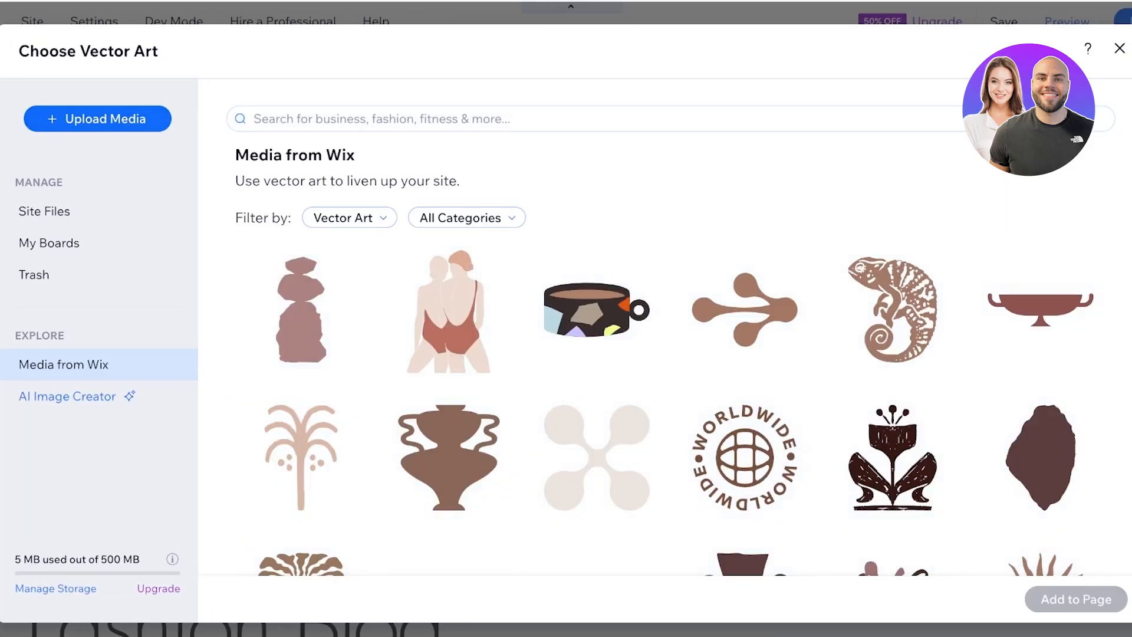
scroll(893, 266, down, 3)
scroll(893, 266, down, 1)
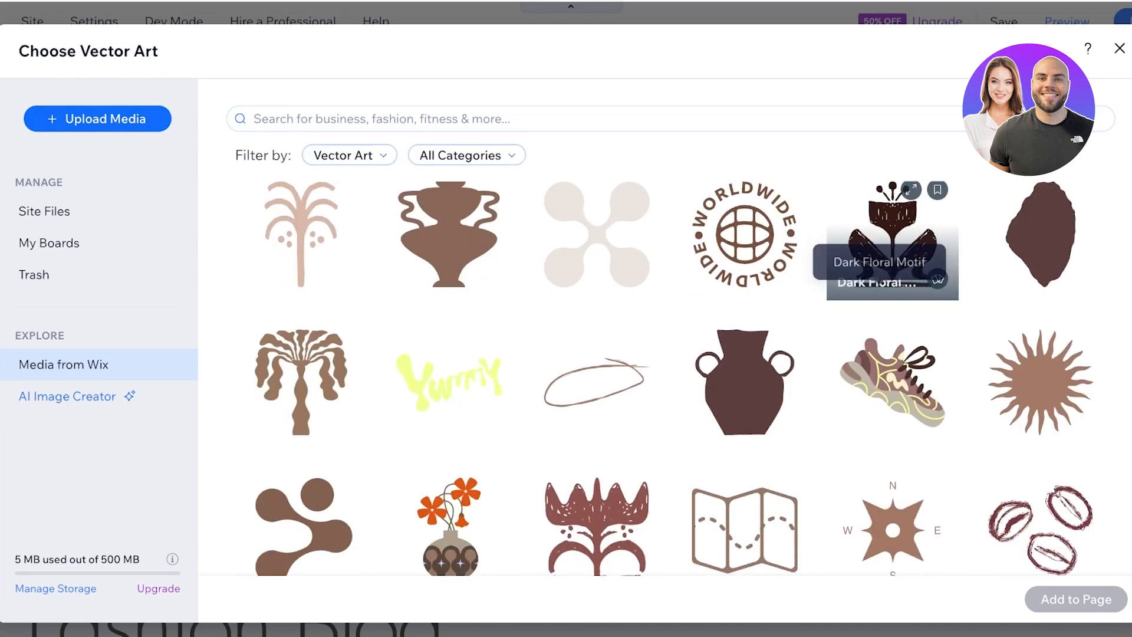
scroll(1041, 383, up, 4)
Step: Search the vector art for "fashion" and replace the header icon with the "Hands Up" artwork
click(589, 118)
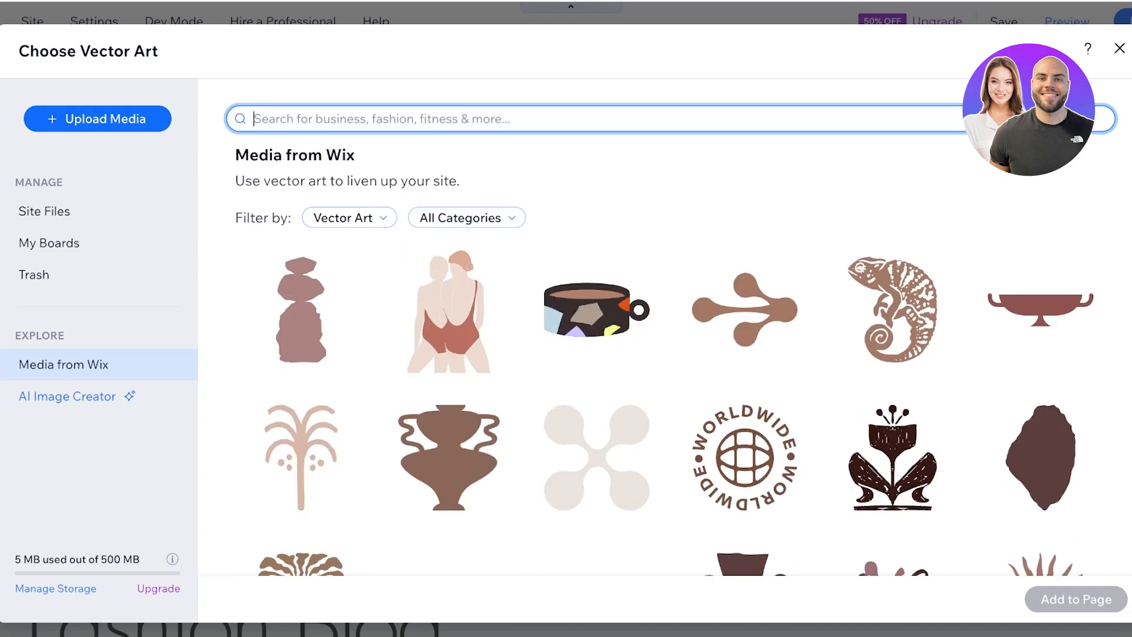
text(fash)
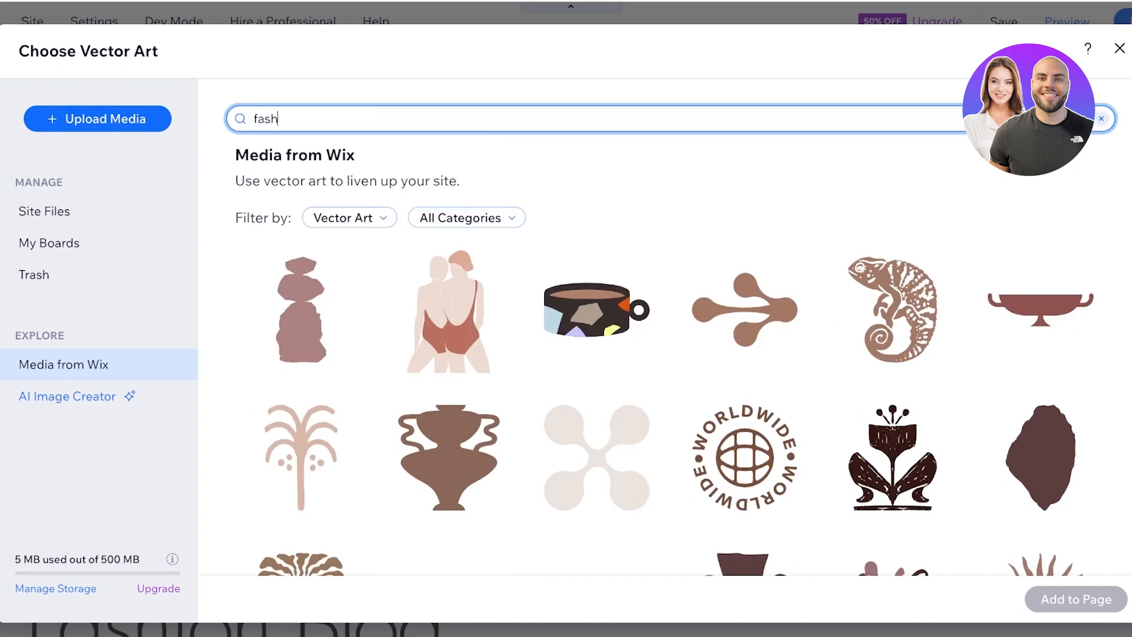
text(ion)
key(Return)
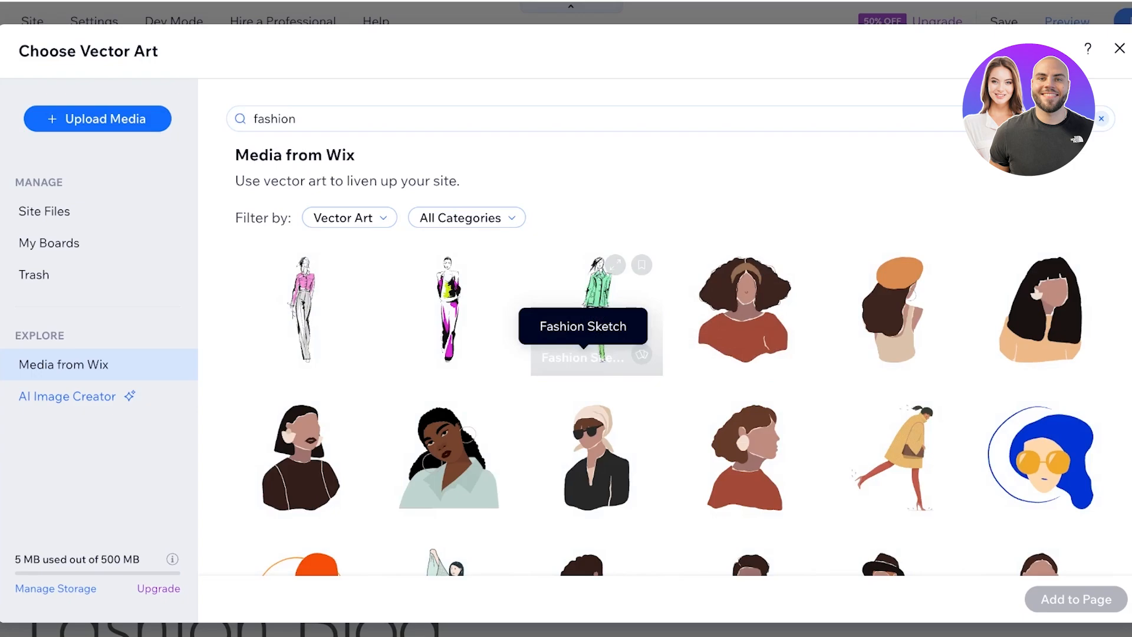
scroll(911, 355, down, 8)
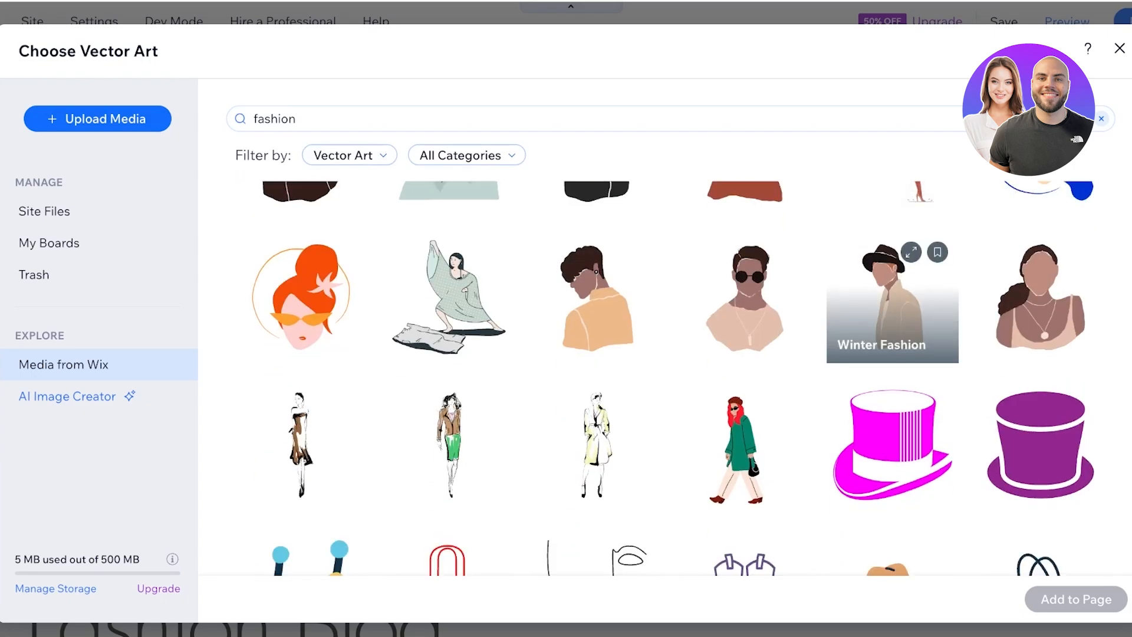
scroll(597, 354, down, 3)
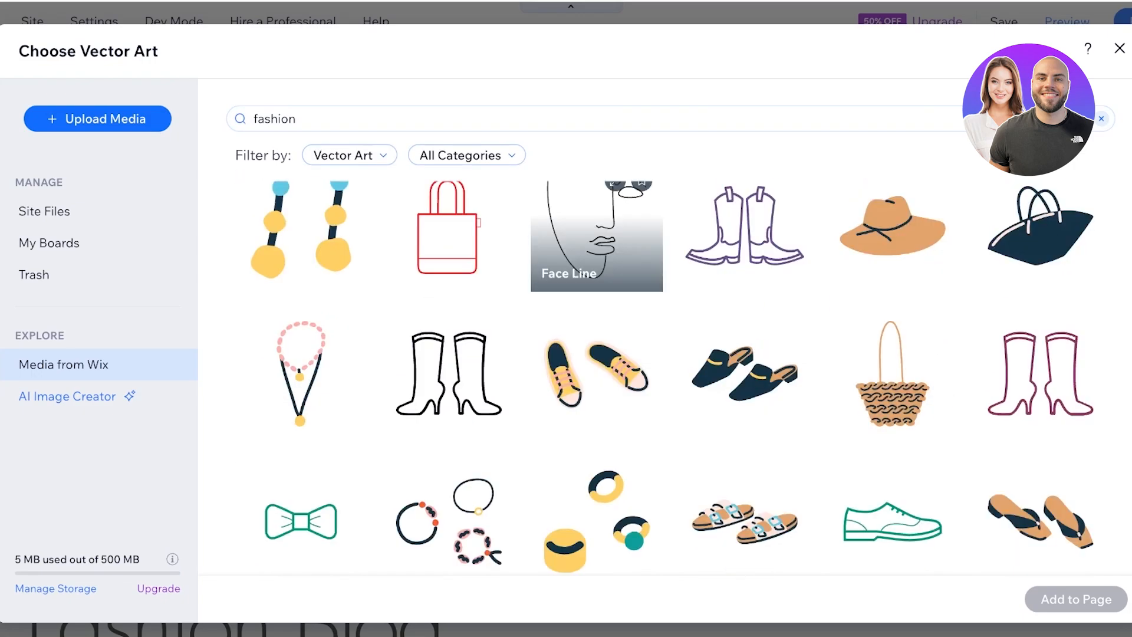
scroll(596, 366, down, 10)
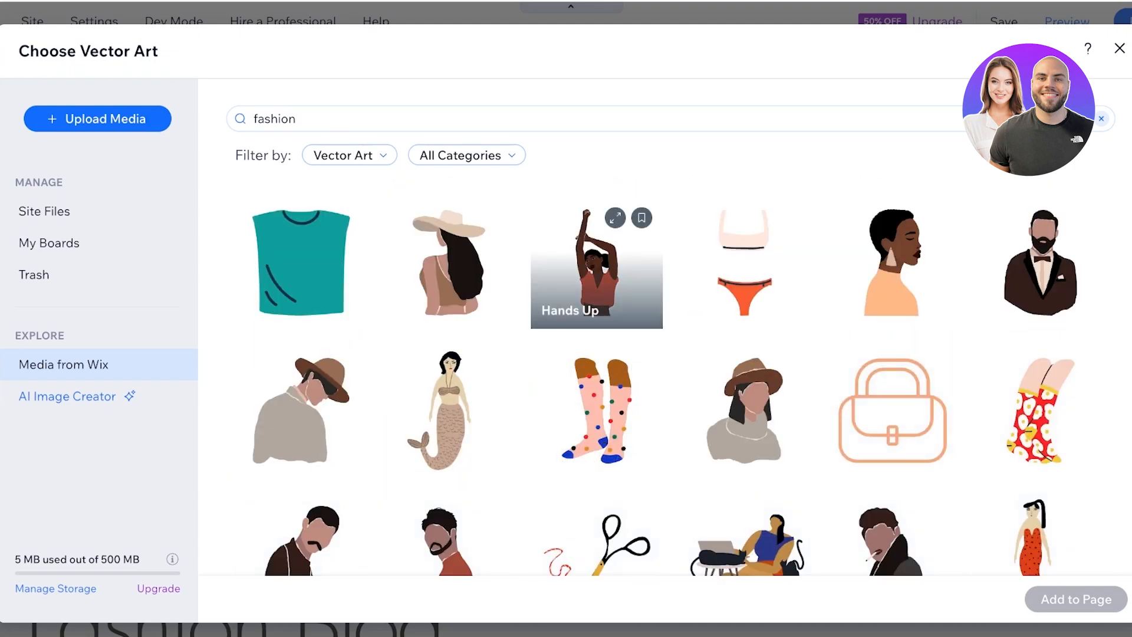
click(596, 263)
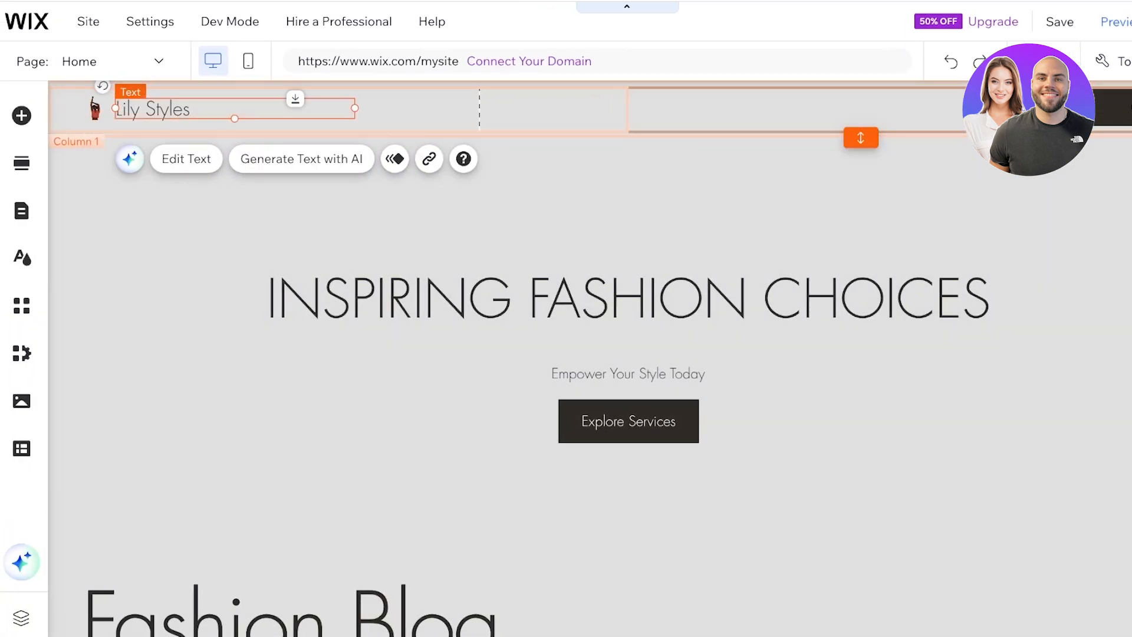
Step: Increase the header's height and set its background fill opacity to 100% in the header design
drag(861, 138, 861, 184)
click(378, 111)
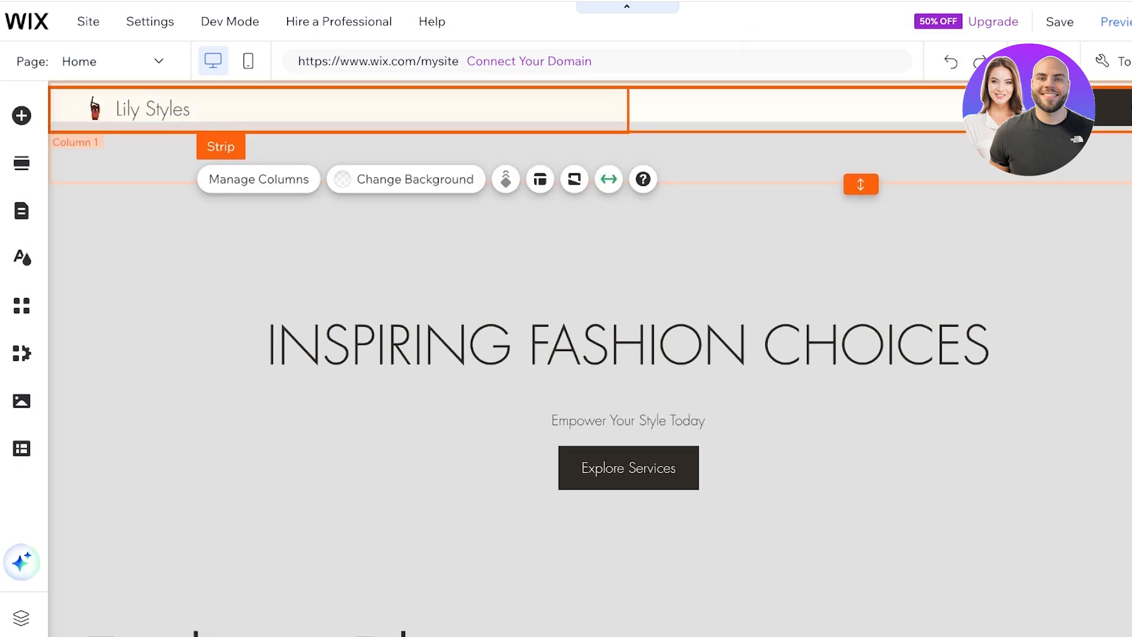
click(416, 179)
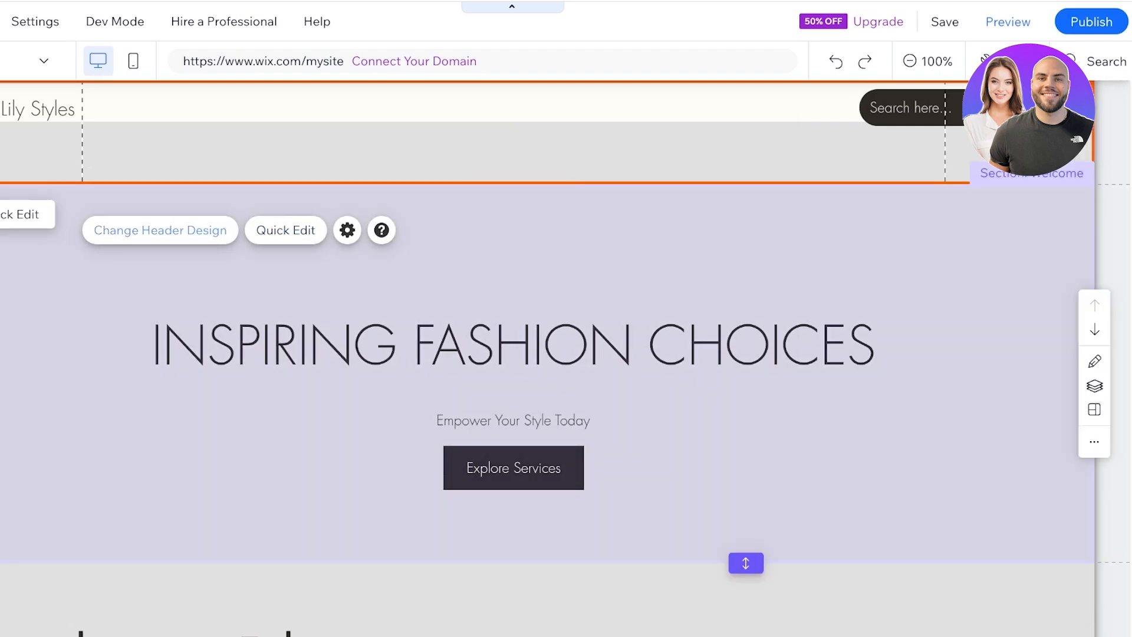
click(160, 230)
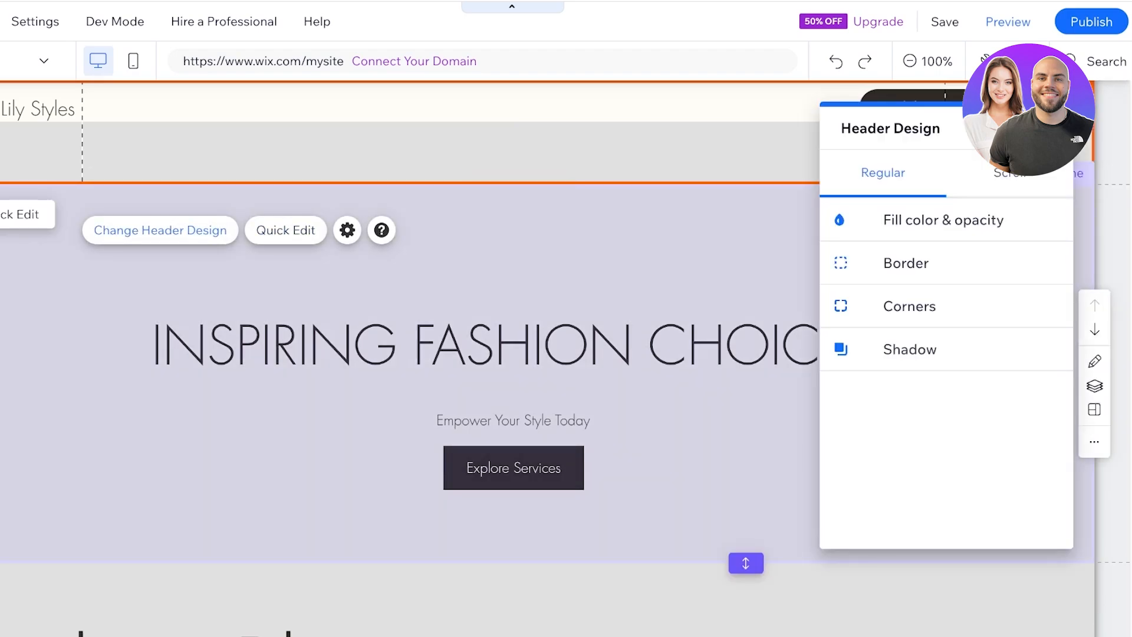
click(943, 220)
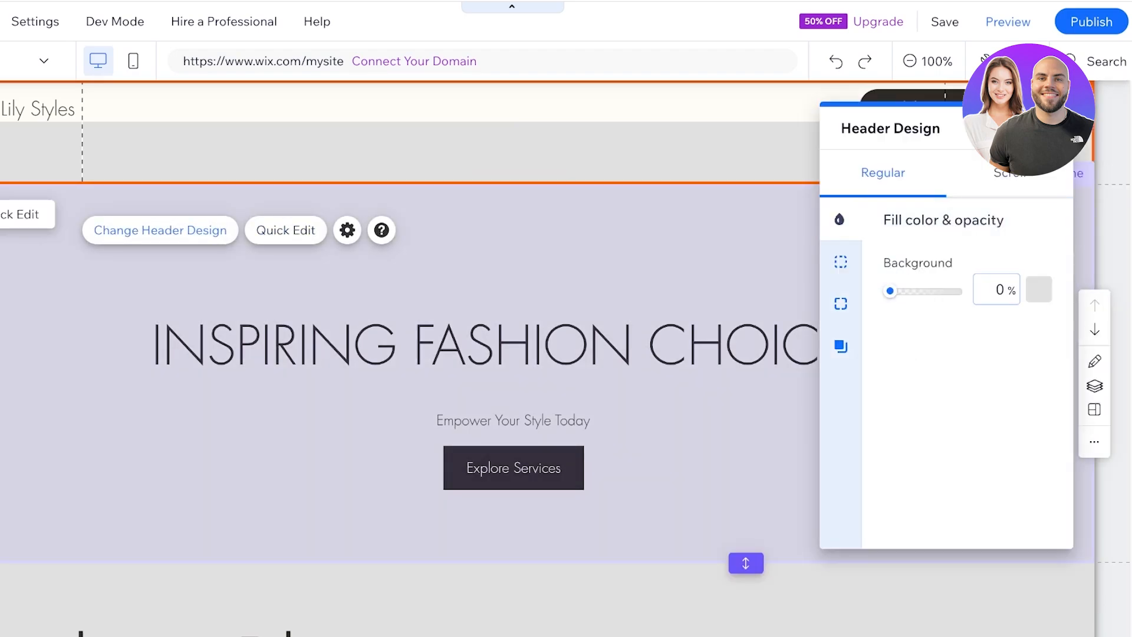
drag(890, 290, 952, 291)
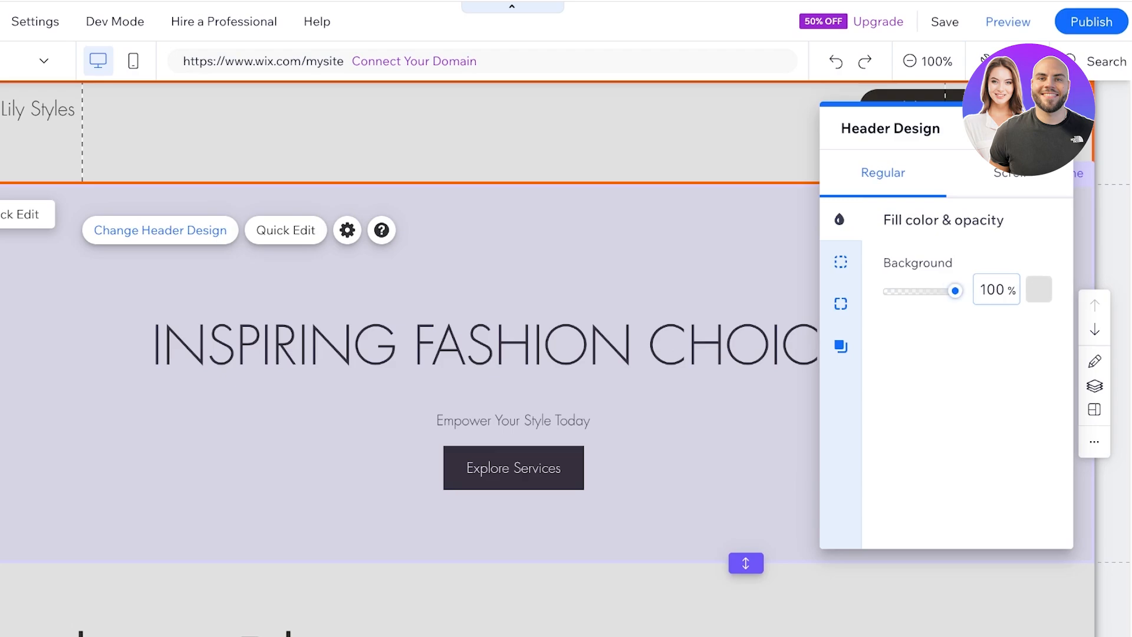
click(1054, 128)
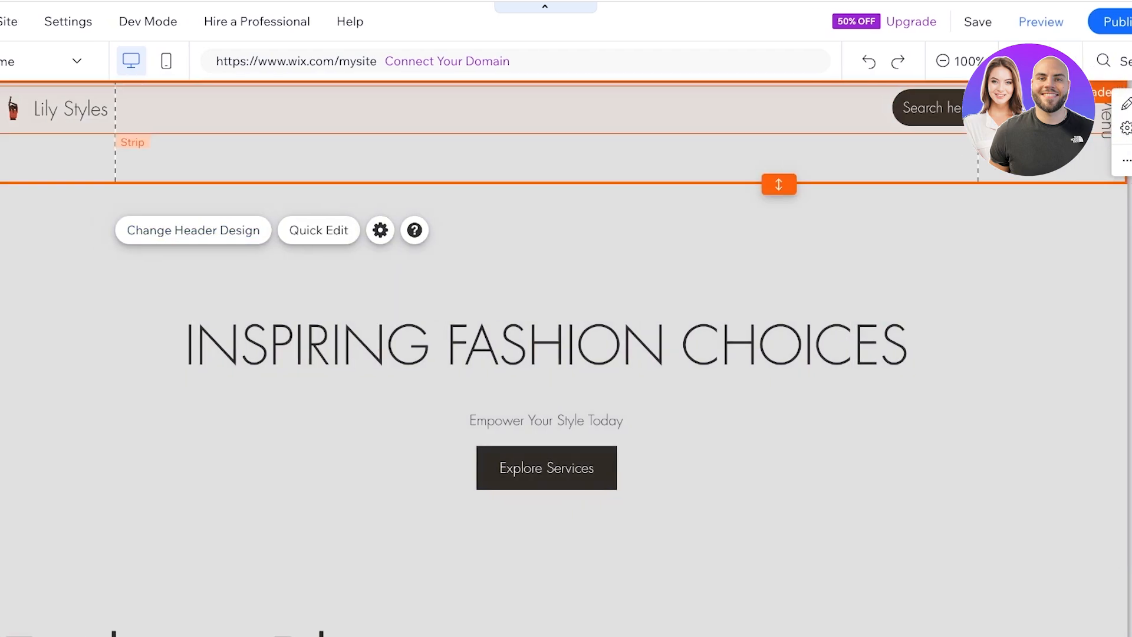
Step: Delete the header's two-column strip together with the icon, agency name and search bar
click(720, 110)
drag(756, 110, 755, 132)
click(755, 132)
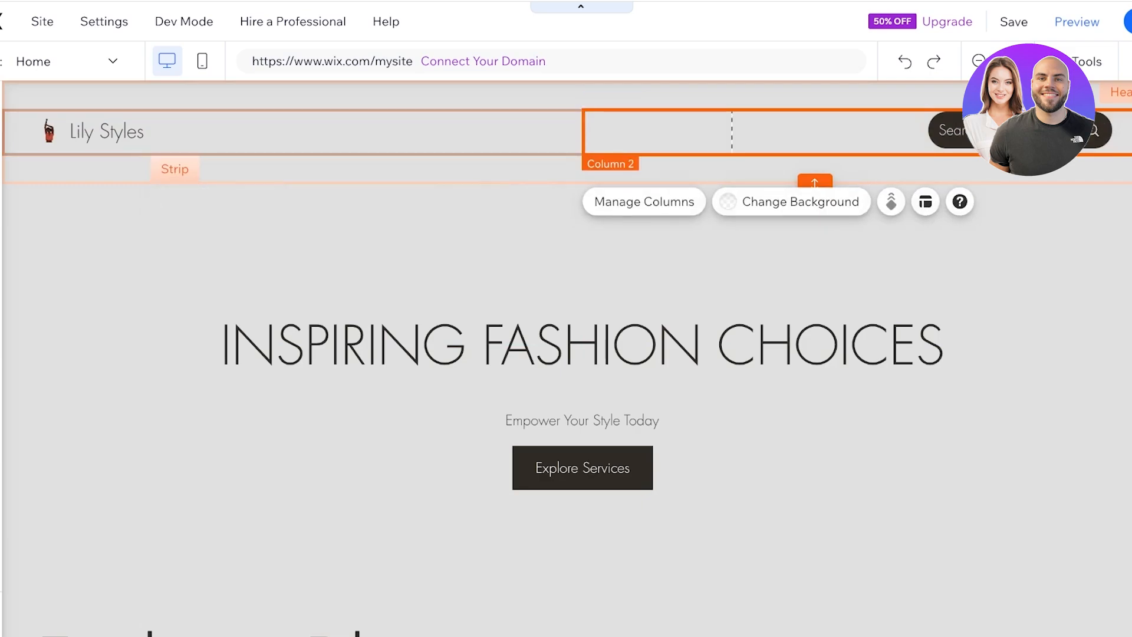
click(644, 202)
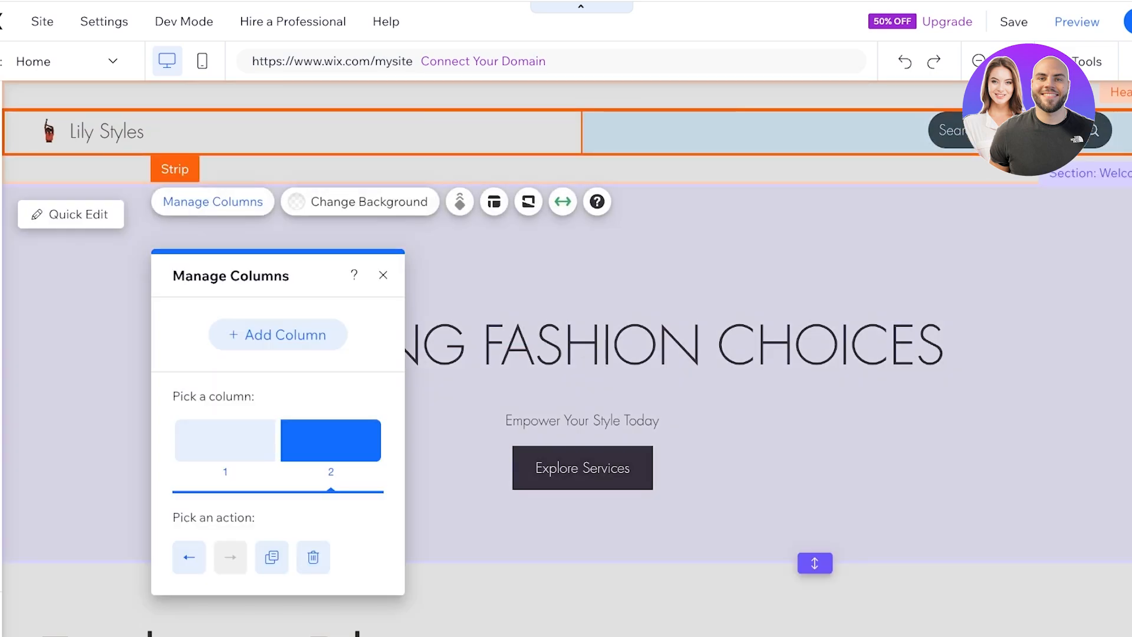
key(Delete)
click(643, 133)
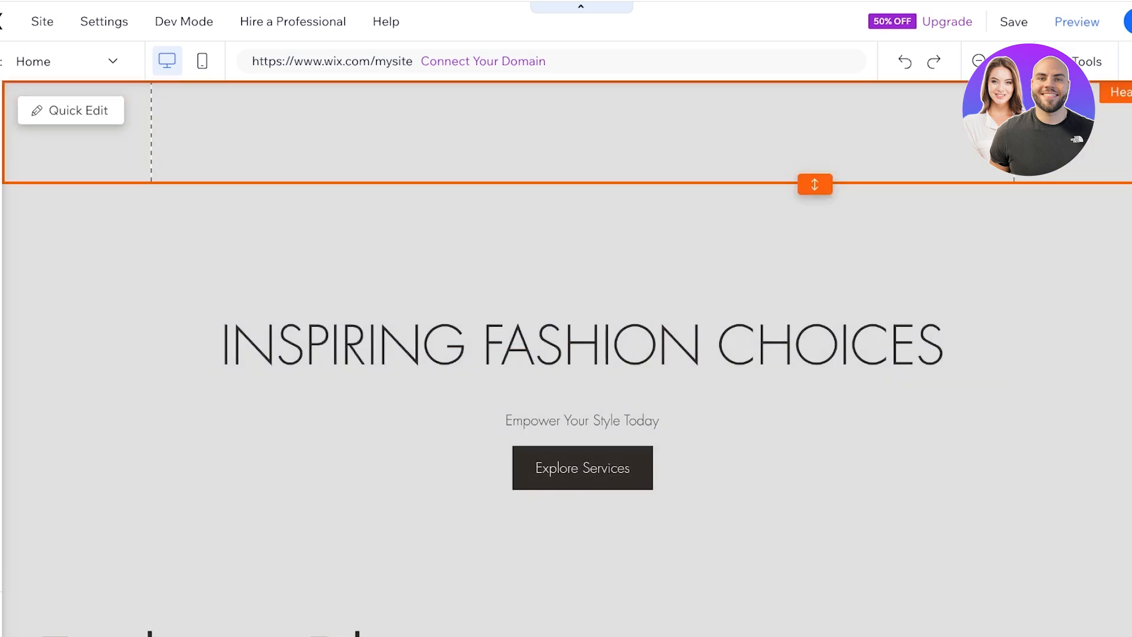
Step: Add a Heading 1 themed text to the empty header and enter "LILY STLYES" as its text
click(20, 116)
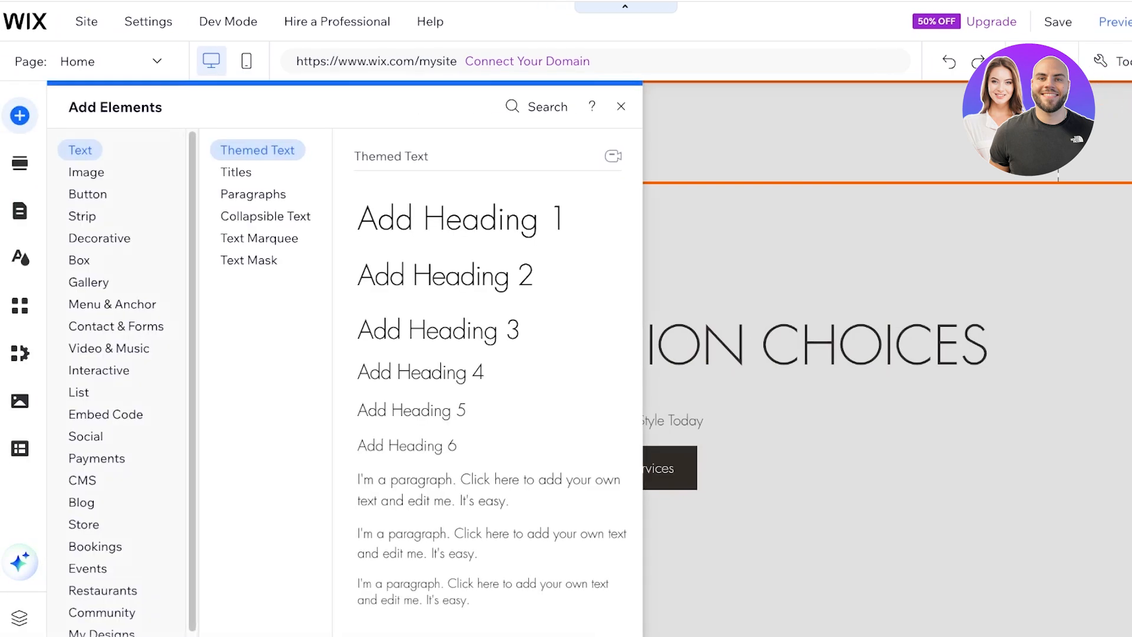
click(621, 106)
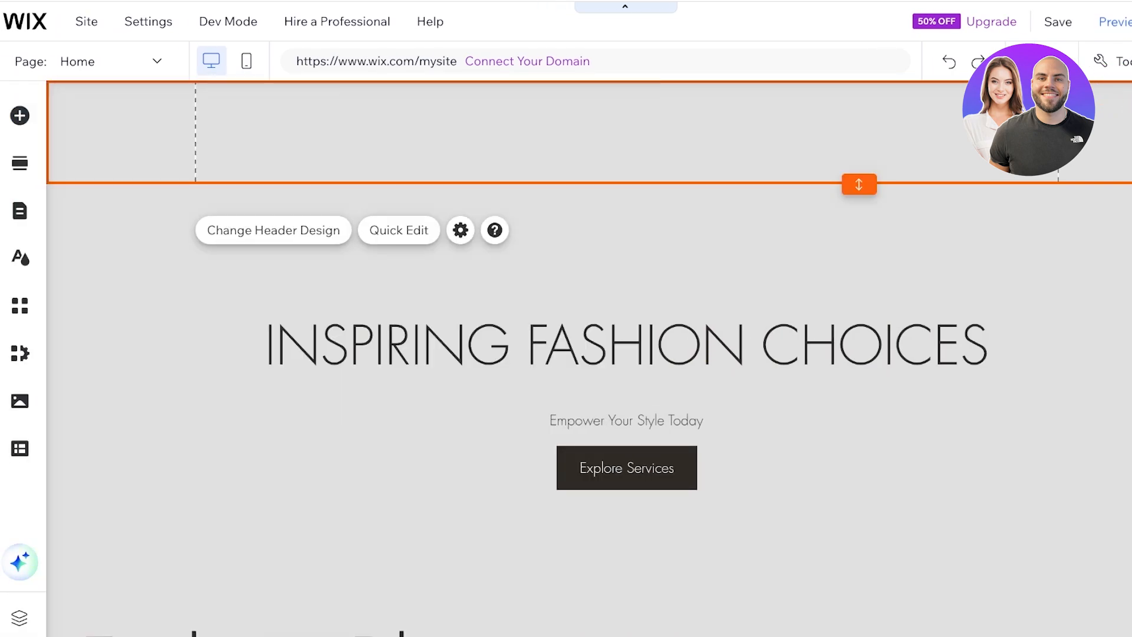
click(19, 116)
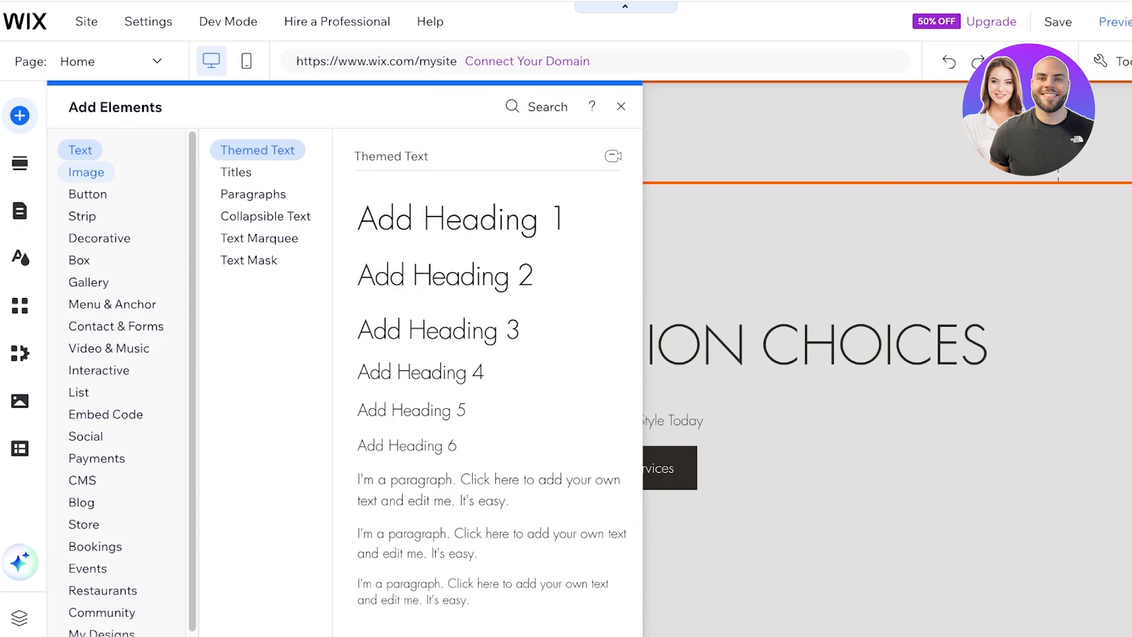
click(86, 172)
click(80, 150)
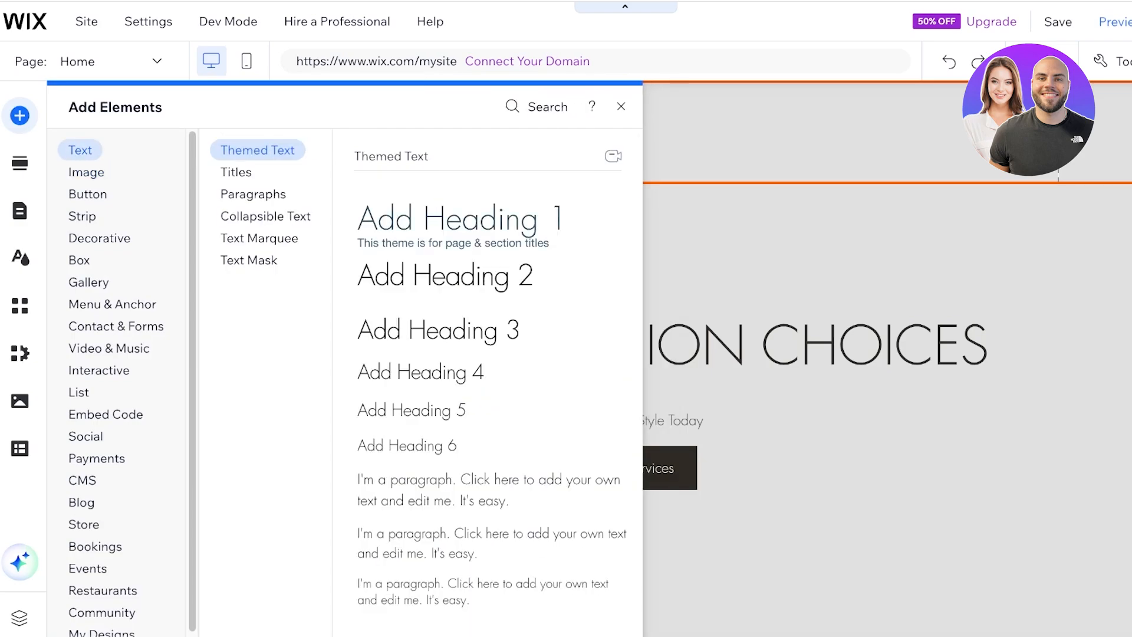
click(460, 219)
double_click(413, 142)
drag(364, 142, 603, 142)
text(LILY STLYES)
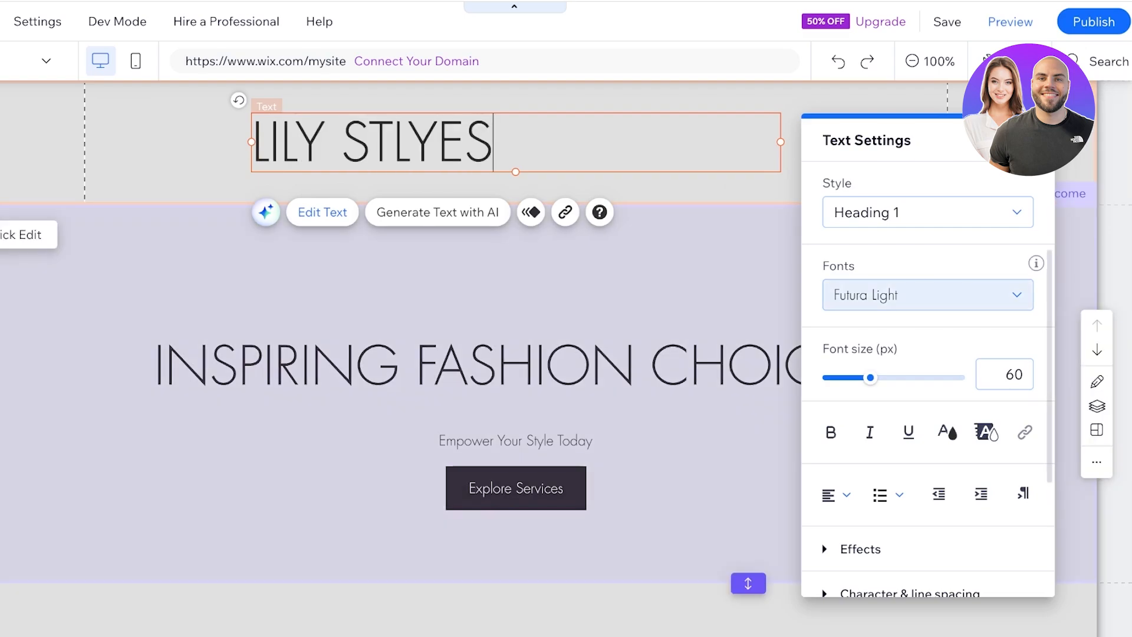
Step: Set the header title's font to Lulo Clean and its size to 19 px
click(925, 295)
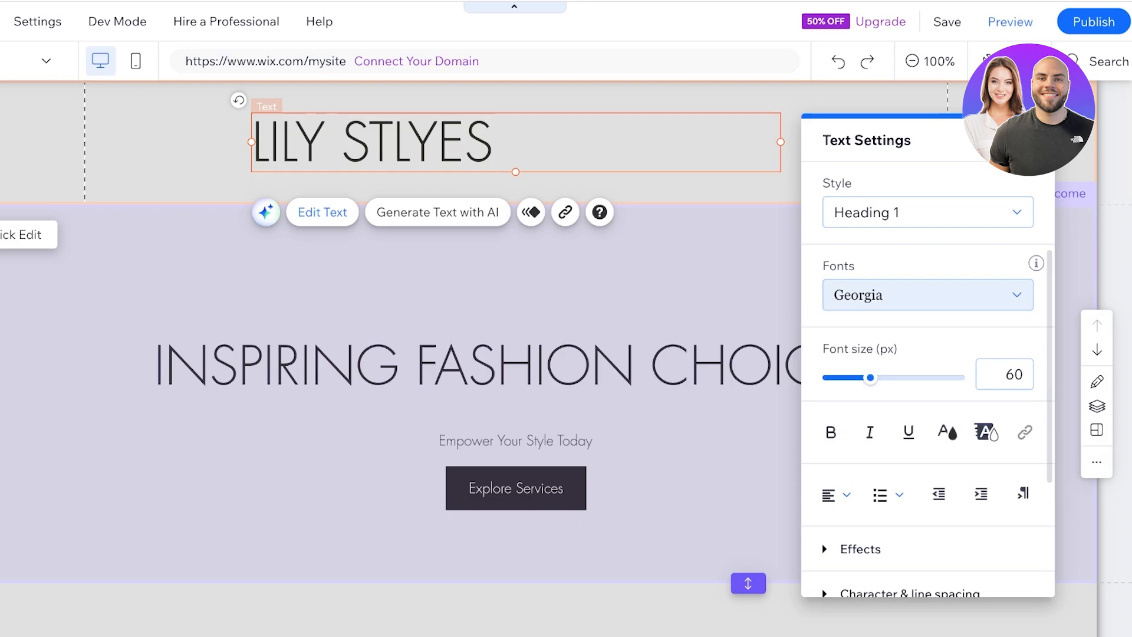
click(920, 295)
click(908, 427)
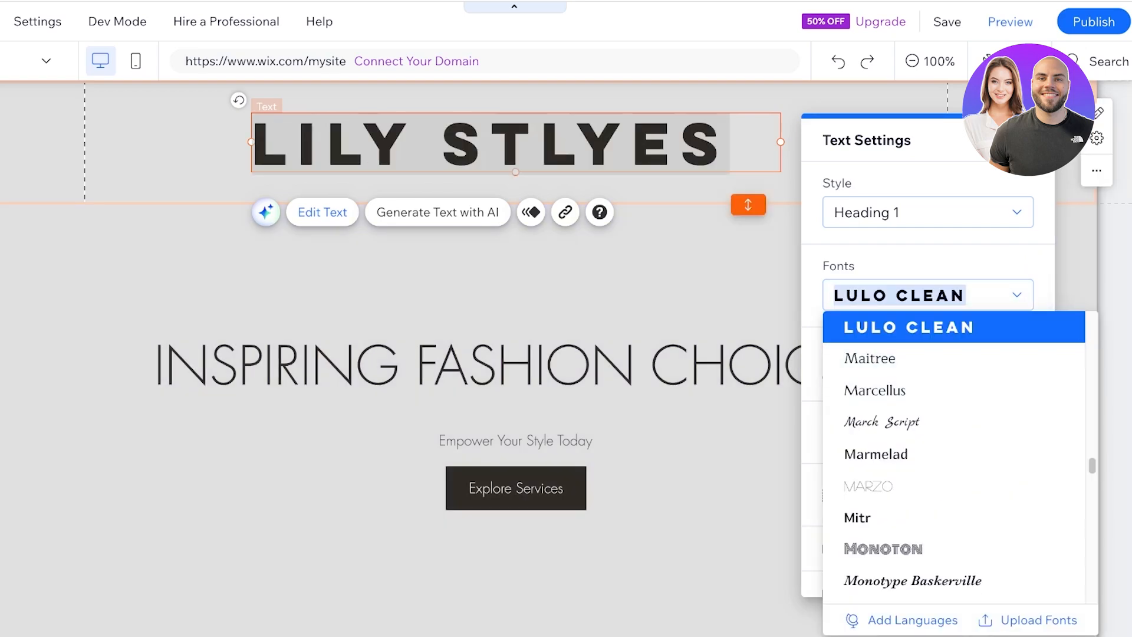
click(909, 332)
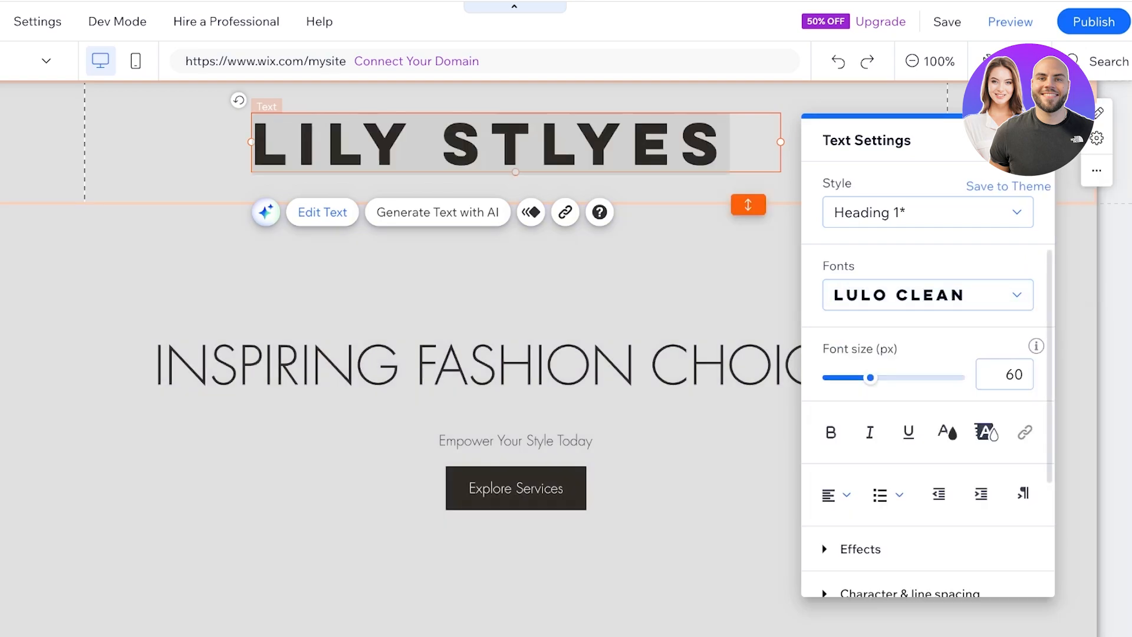
drag(870, 377, 839, 378)
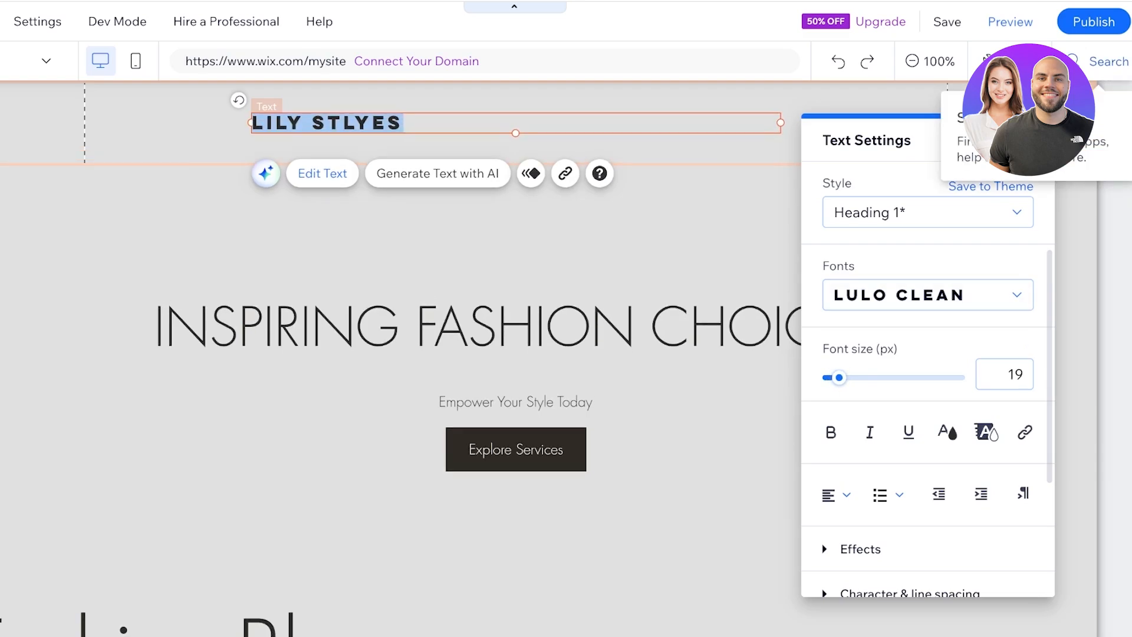
Step: Move the title to the header's left edge and narrow its text box to fit the text
click(932, 97)
drag(324, 123, 53, 126)
drag(510, 126, 175, 127)
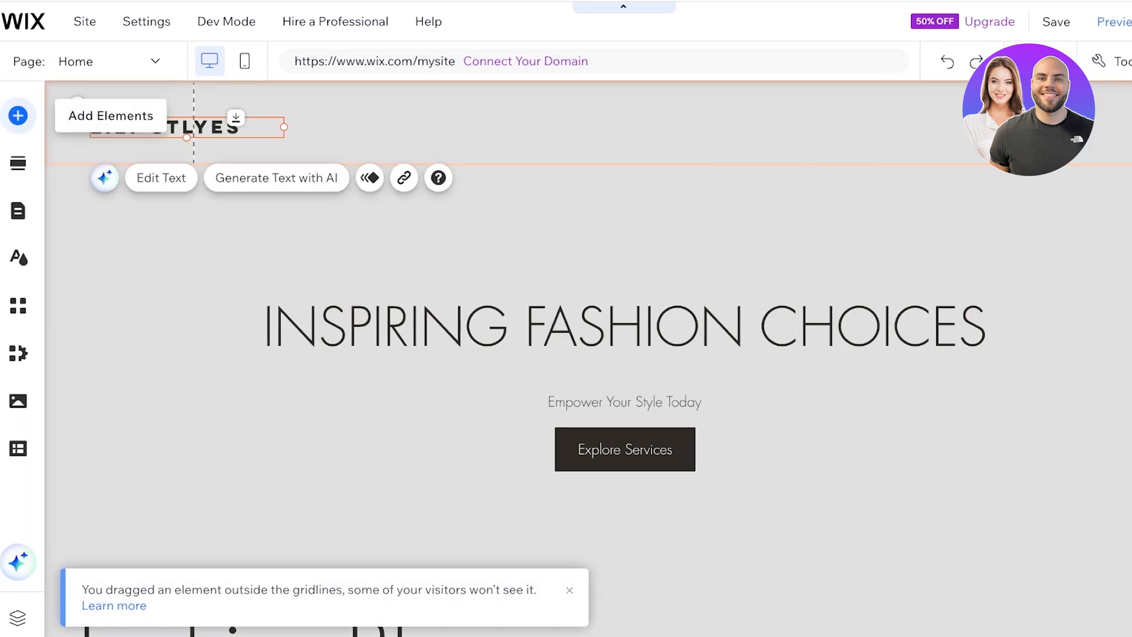
Step: Place the plain themed horizontal menu in the header to the right of the title, and check the site menu's page list
click(2, 115)
mouse_move(62, 171)
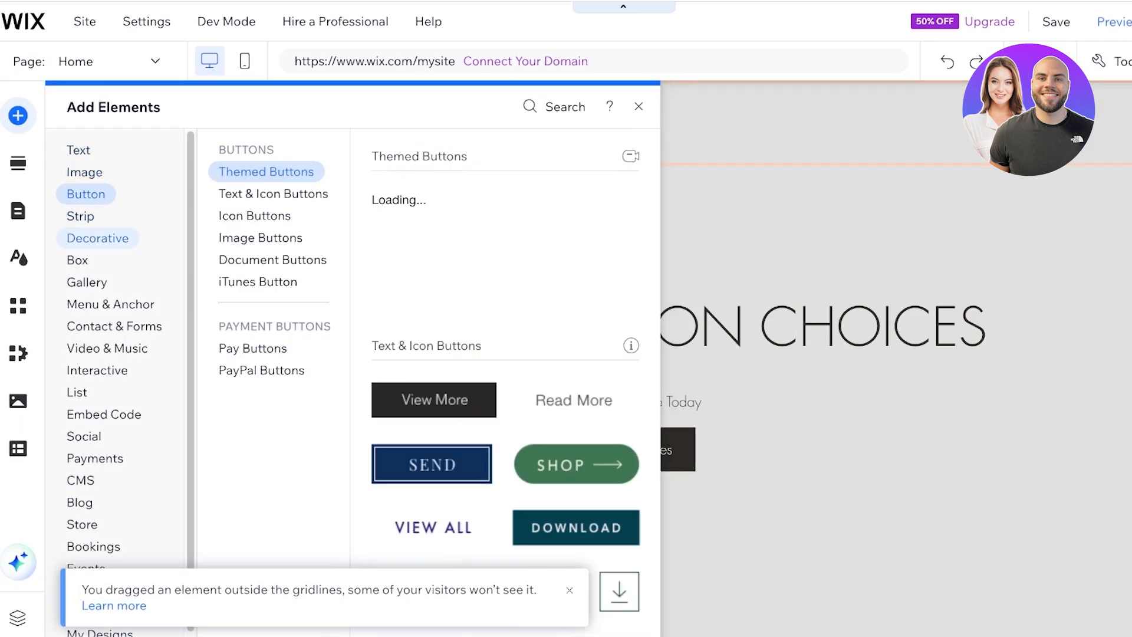
mouse_move(110, 304)
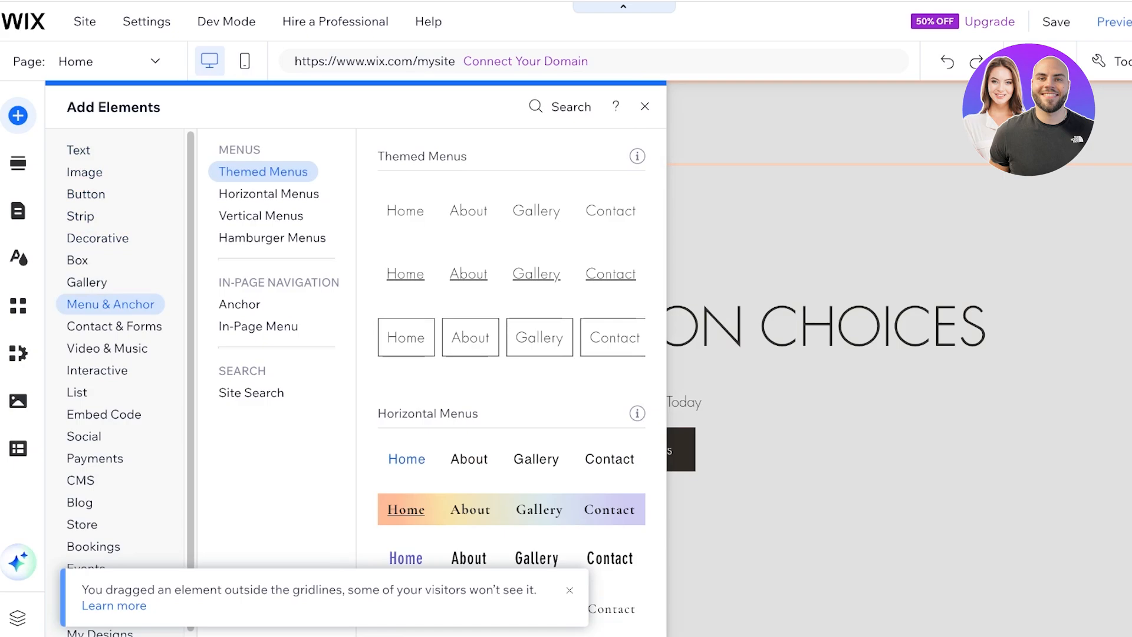
click(269, 194)
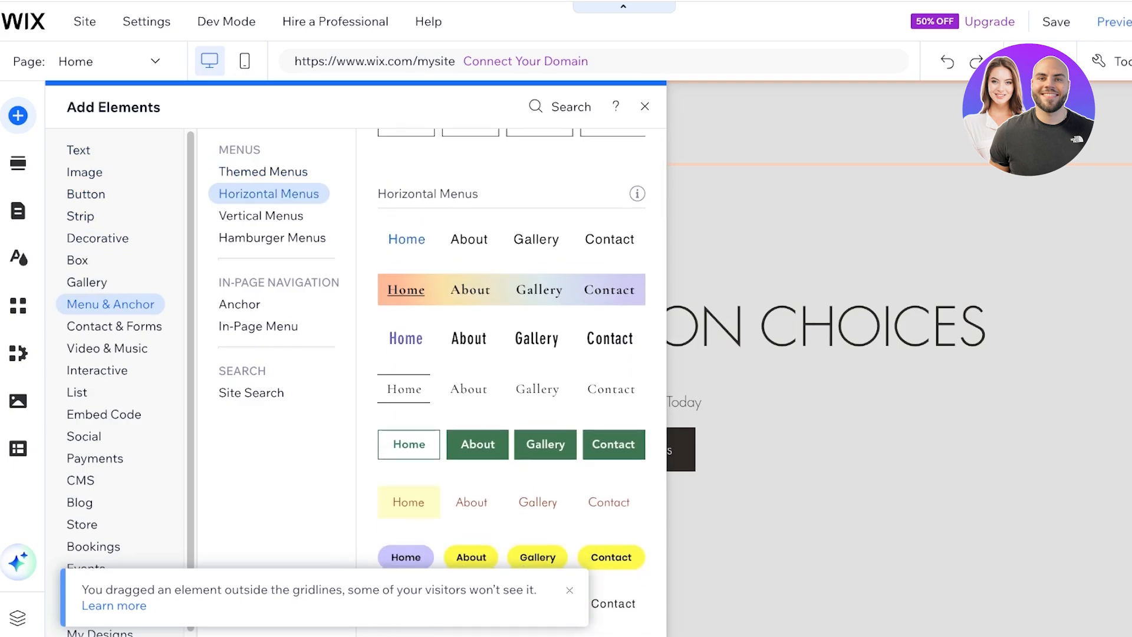
click(261, 216)
click(272, 238)
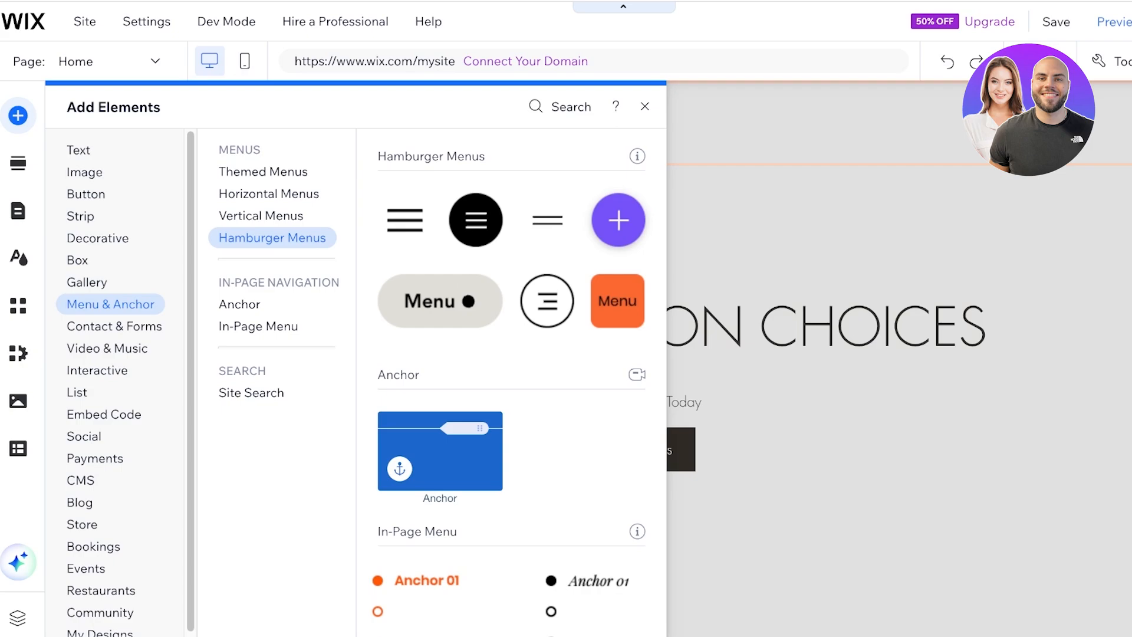
click(269, 194)
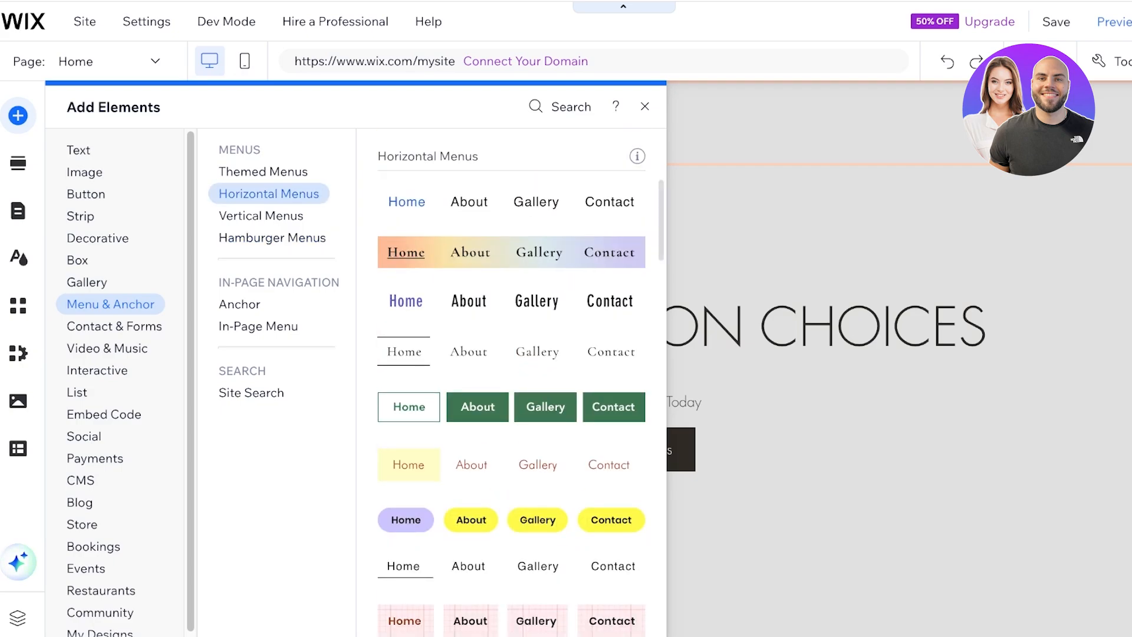
scroll(511, 383, down, 7)
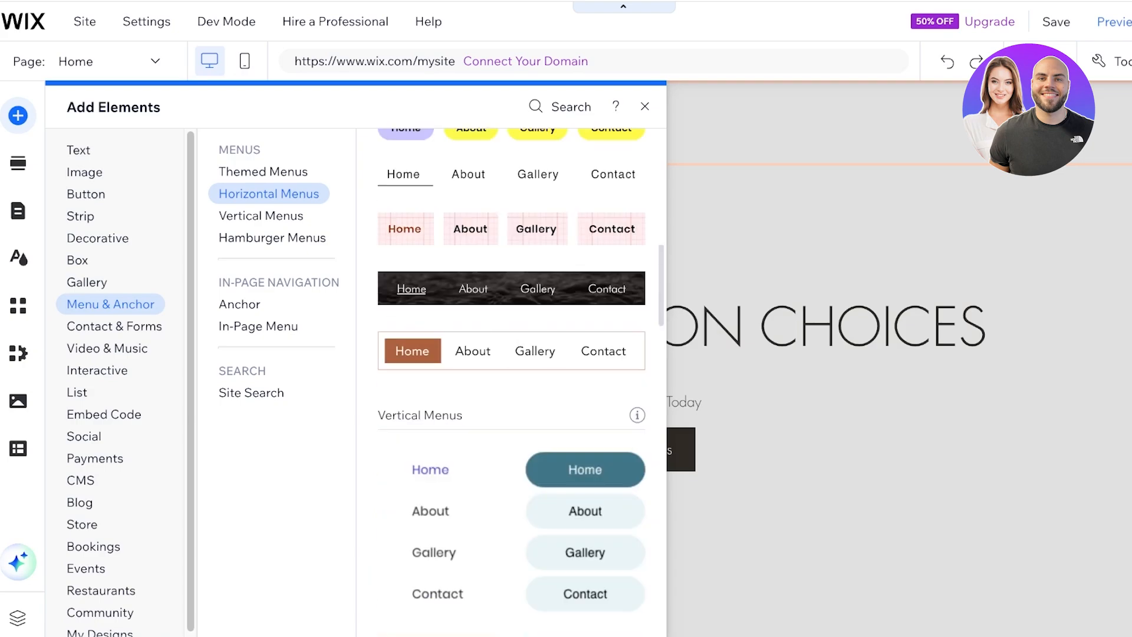
scroll(512, 383, up, 12)
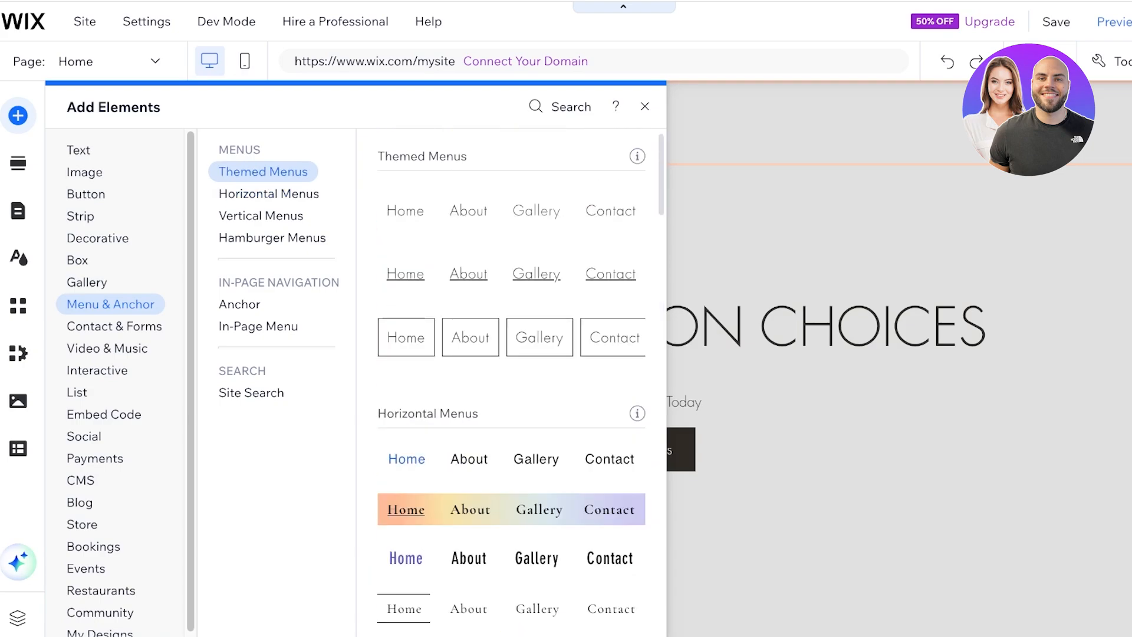
drag(511, 210, 803, 125)
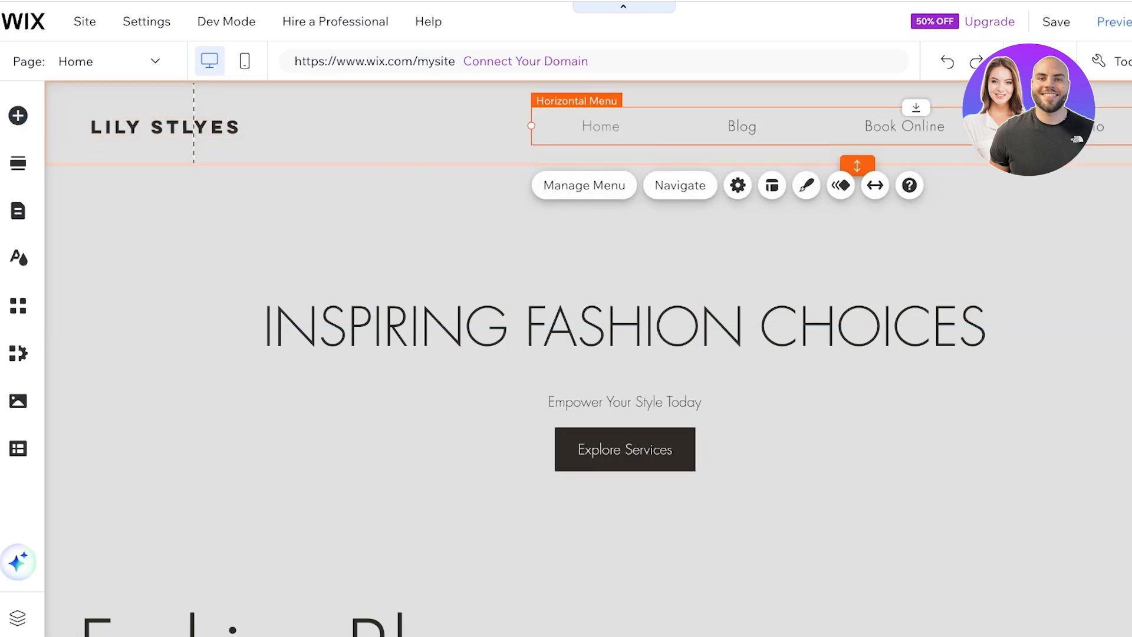
click(17, 210)
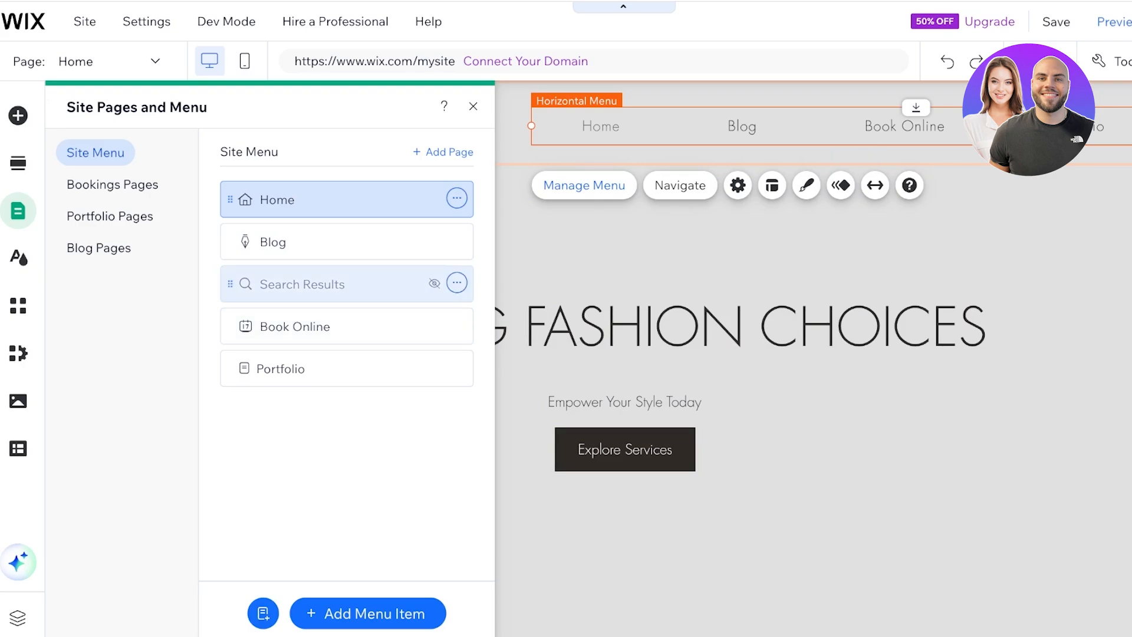
click(473, 107)
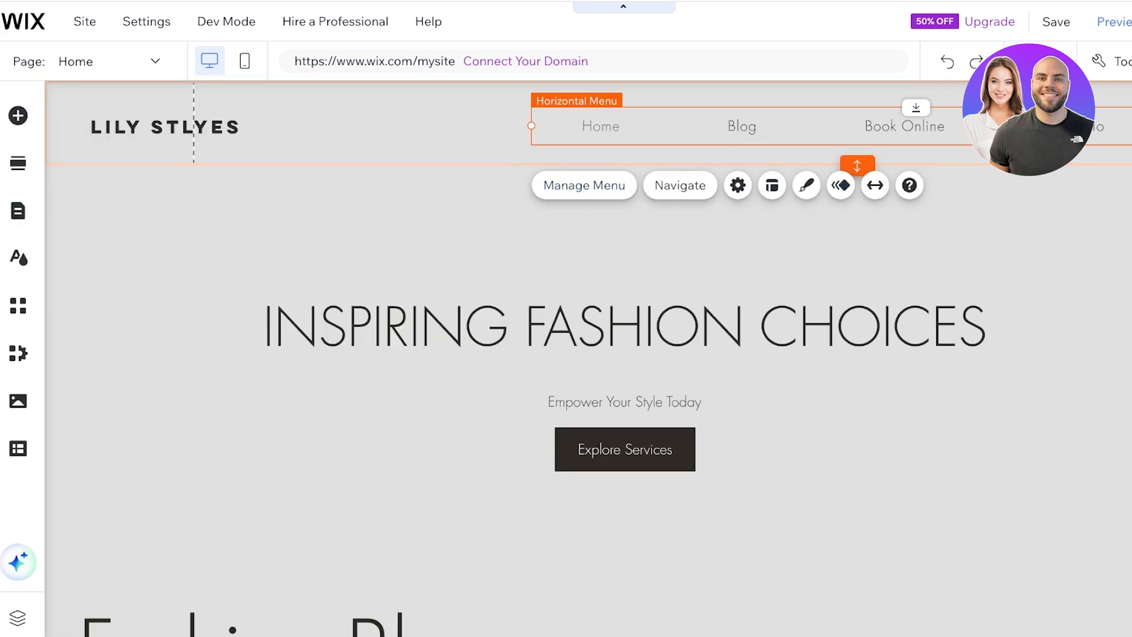
Step: Examine the custom design options for the header menu's items in their regular, hover and current-page states
click(806, 185)
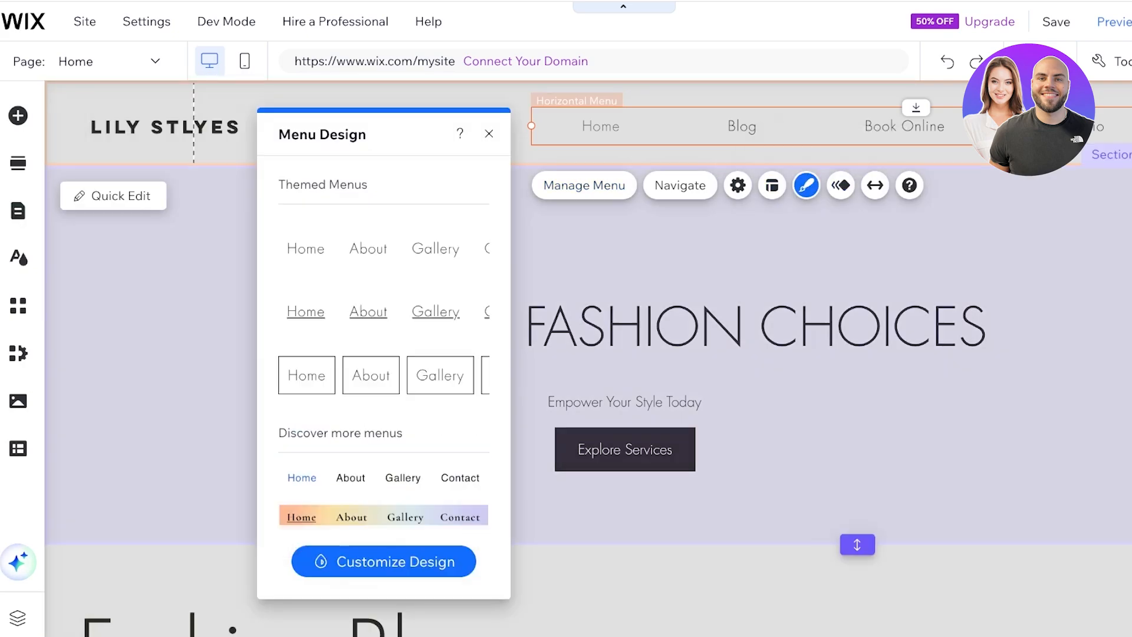
click(384, 562)
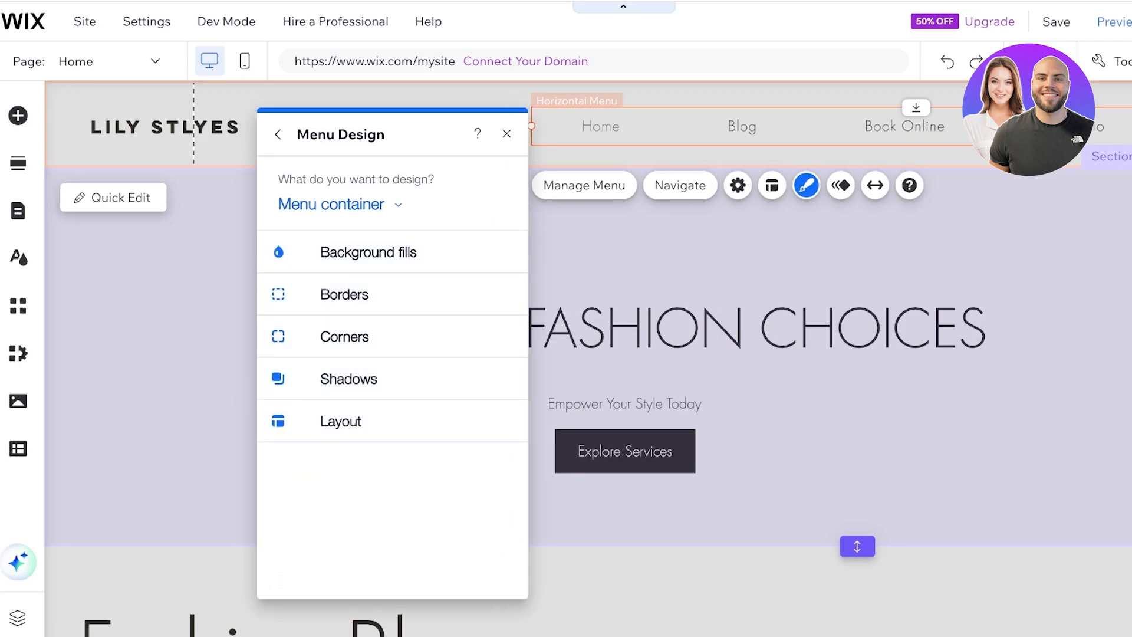
click(339, 204)
click(355, 241)
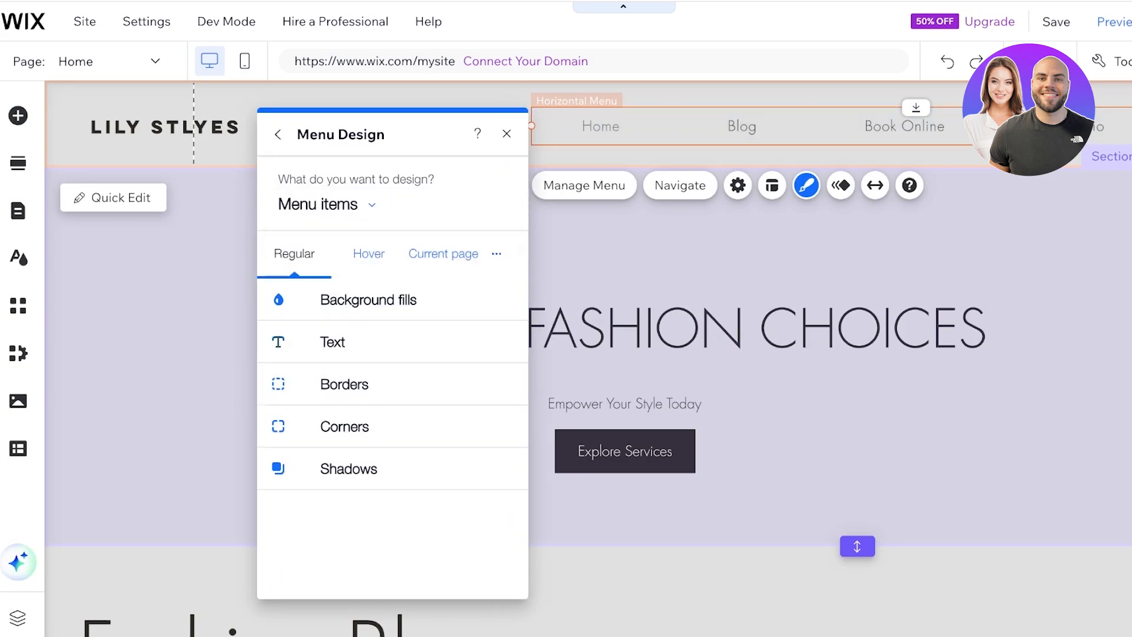
click(368, 254)
click(443, 254)
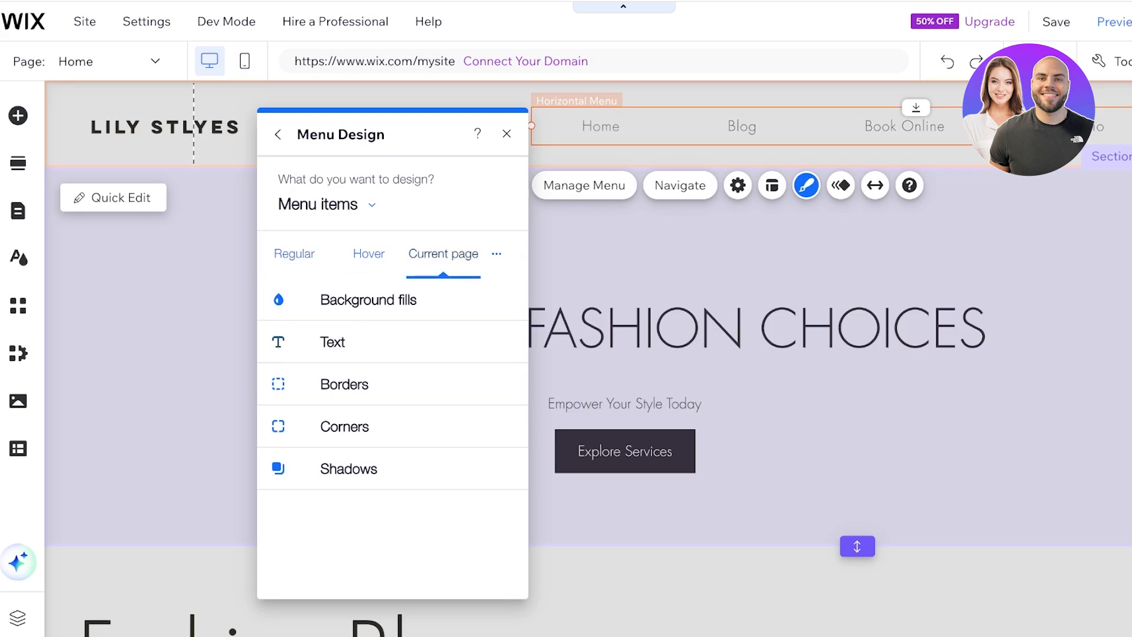
click(368, 253)
Step: Examine the menu items' hover text formatting, shadow and highlight colour options, and leave the menu design settings
click(332, 342)
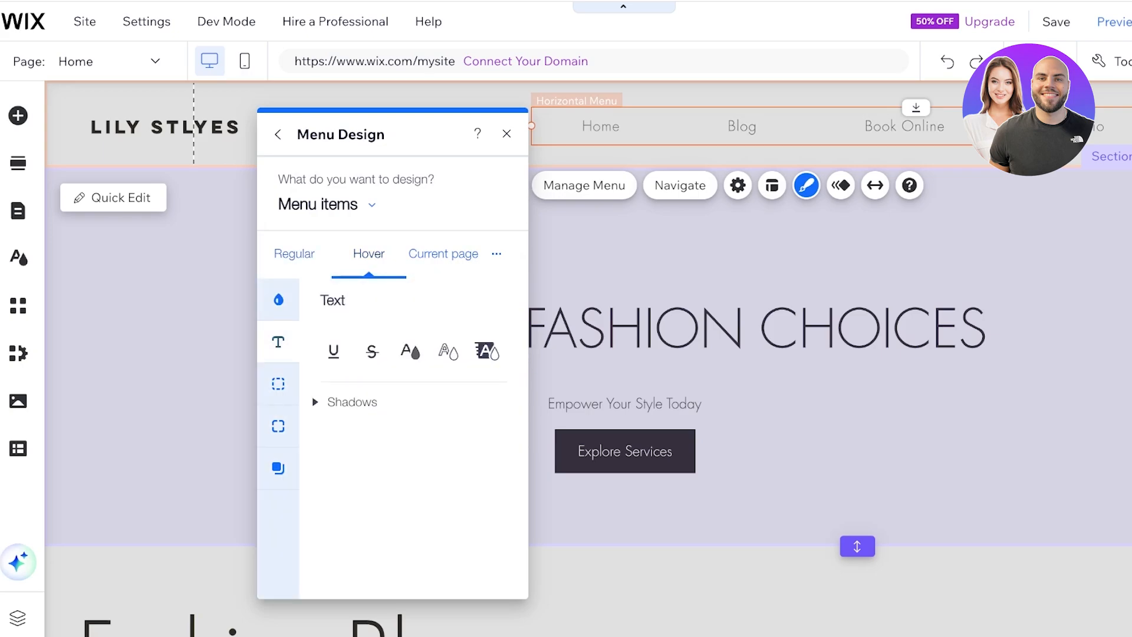
click(352, 402)
scroll(393, 402, down, 2)
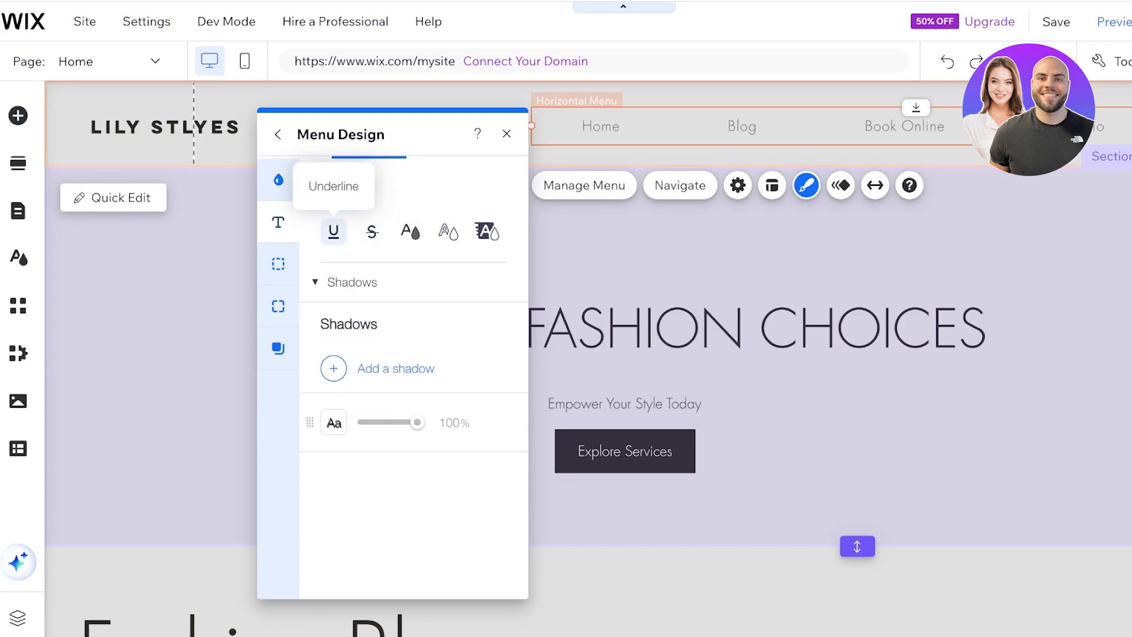
scroll(333, 236, up, 2)
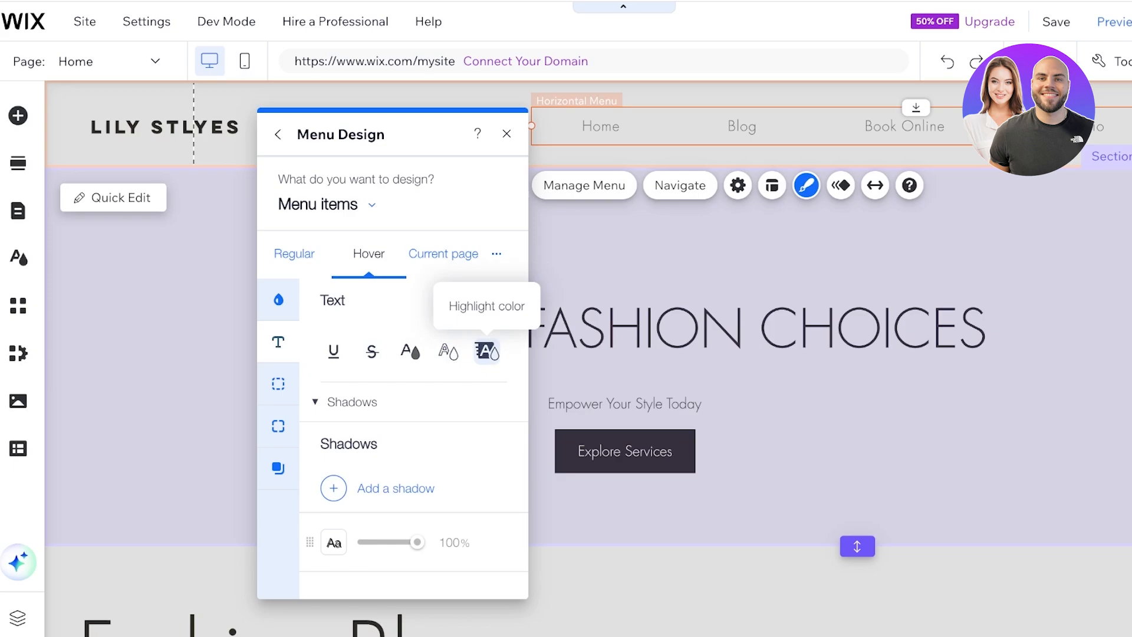
click(487, 352)
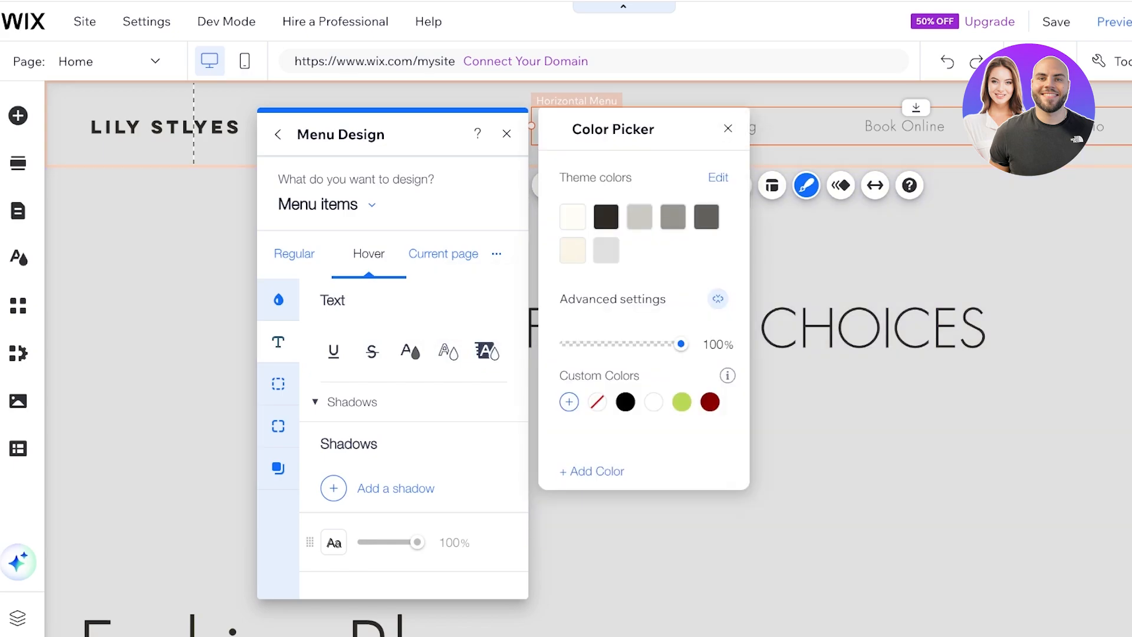
click(506, 134)
click(507, 134)
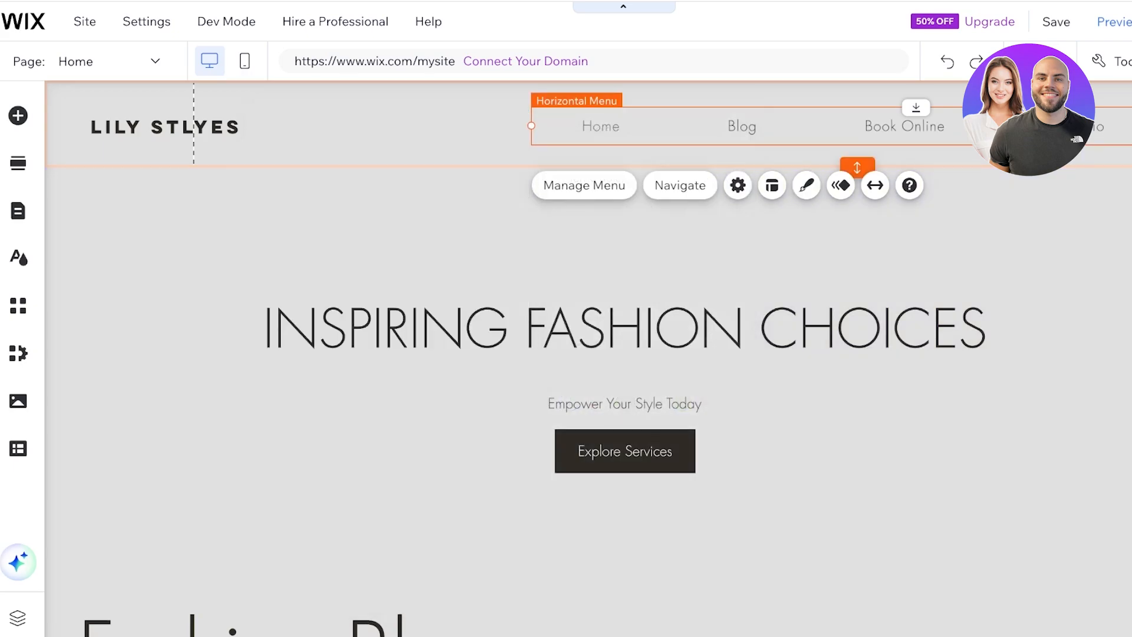
Step: Shift the header's horizontal menu slightly closer to the LILY STLYES title
click(501, 142)
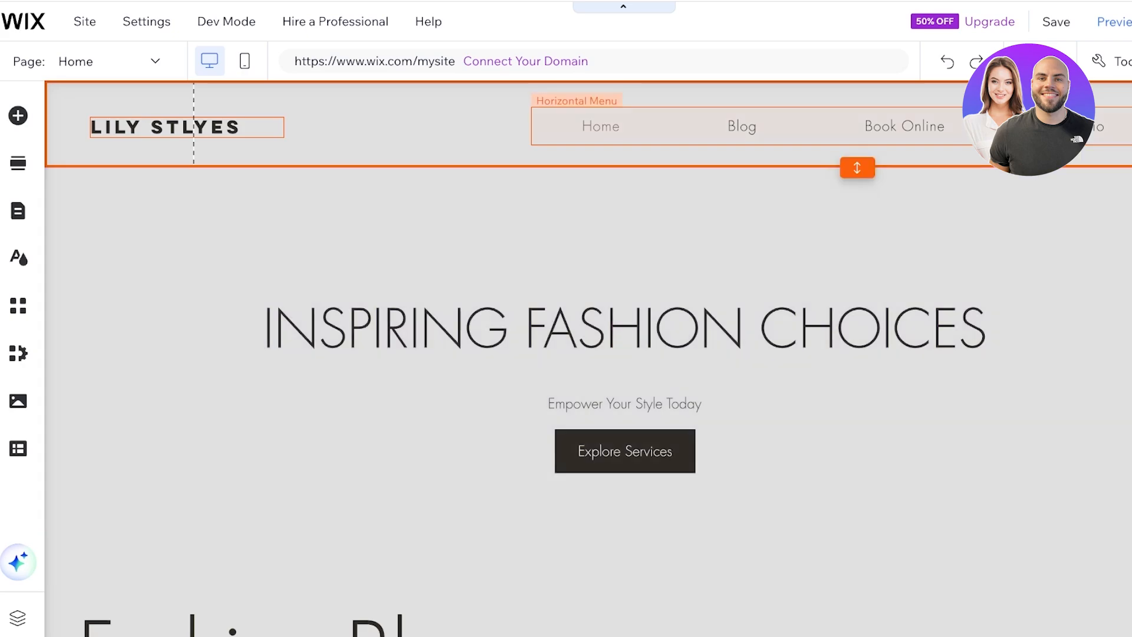
drag(667, 127, 622, 129)
scroll(566, 236, down, 1)
Step: Check the column options of the strip above the hero heading and the background options of the hero section
click(530, 236)
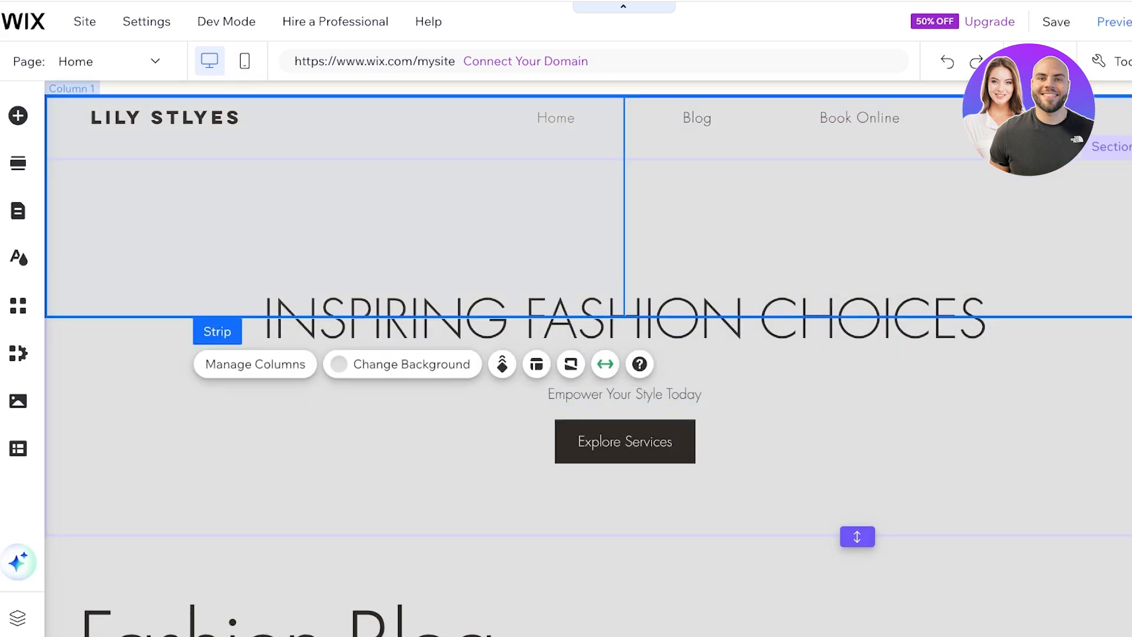
click(256, 364)
click(254, 437)
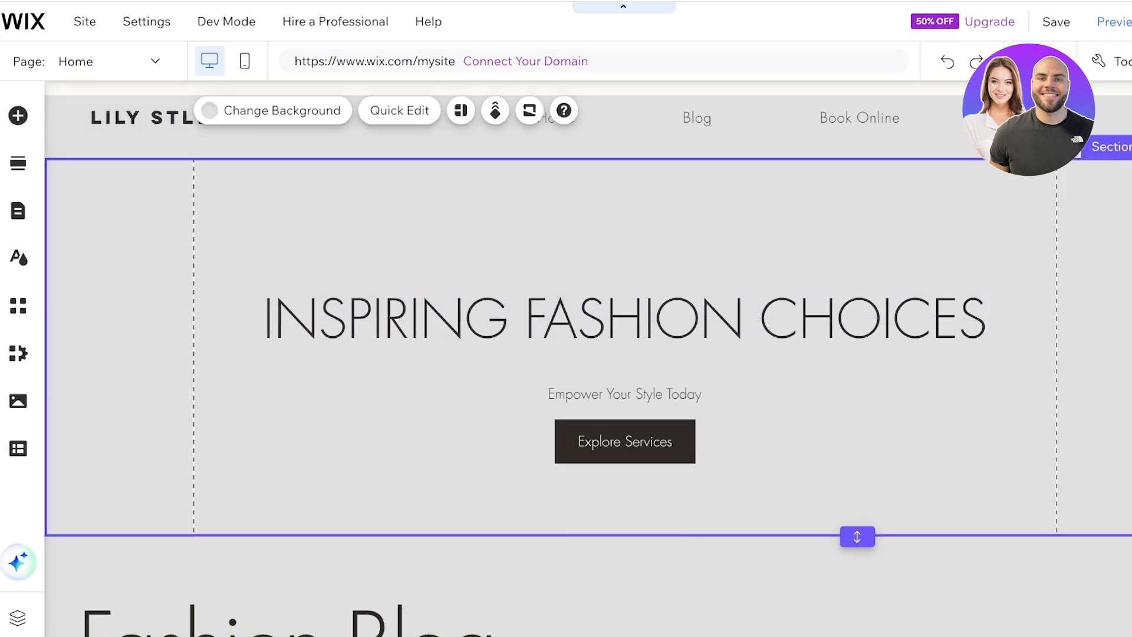
click(210, 110)
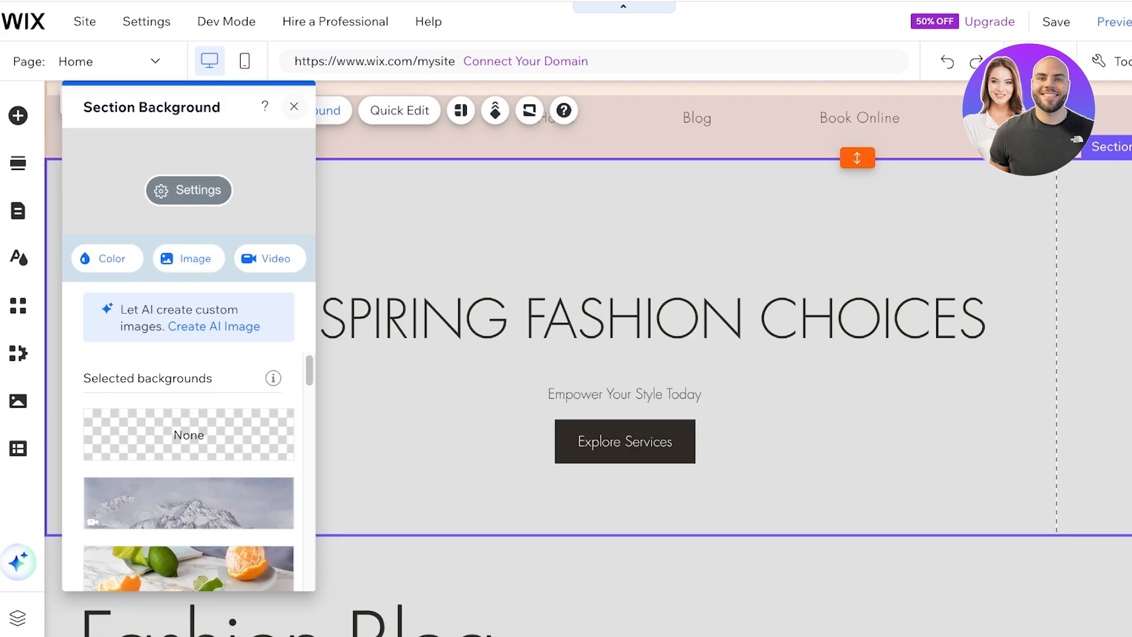
click(294, 107)
Step: Look through the remaining home page sections down to Testimonials, save the site and dismiss the save dialog
scroll(588, 358, down, 15)
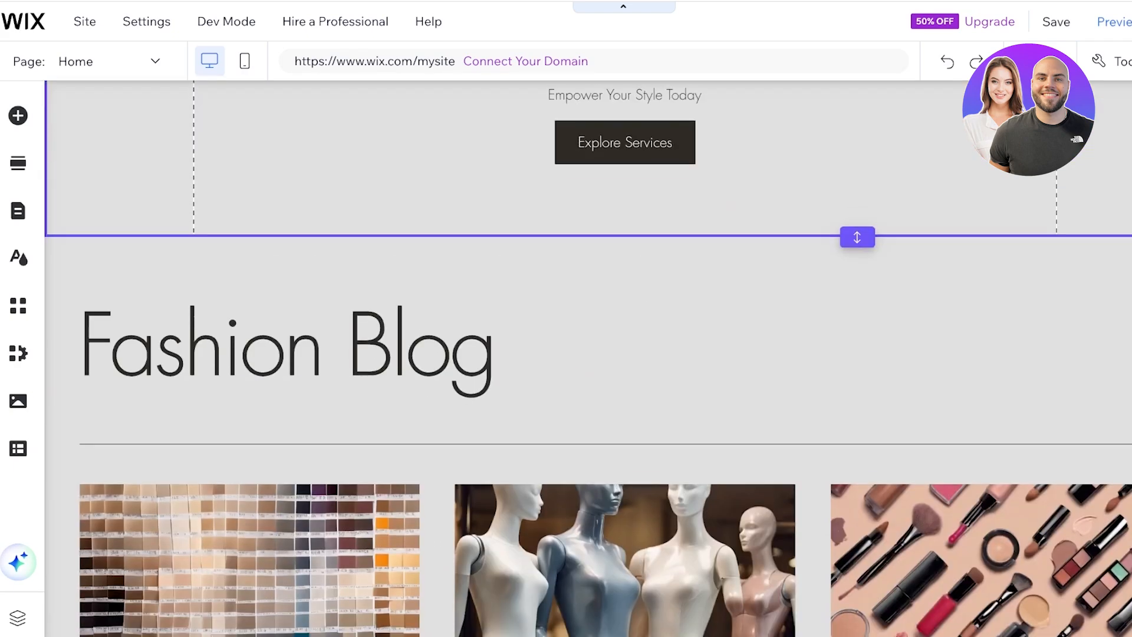
scroll(587, 358, down, 15)
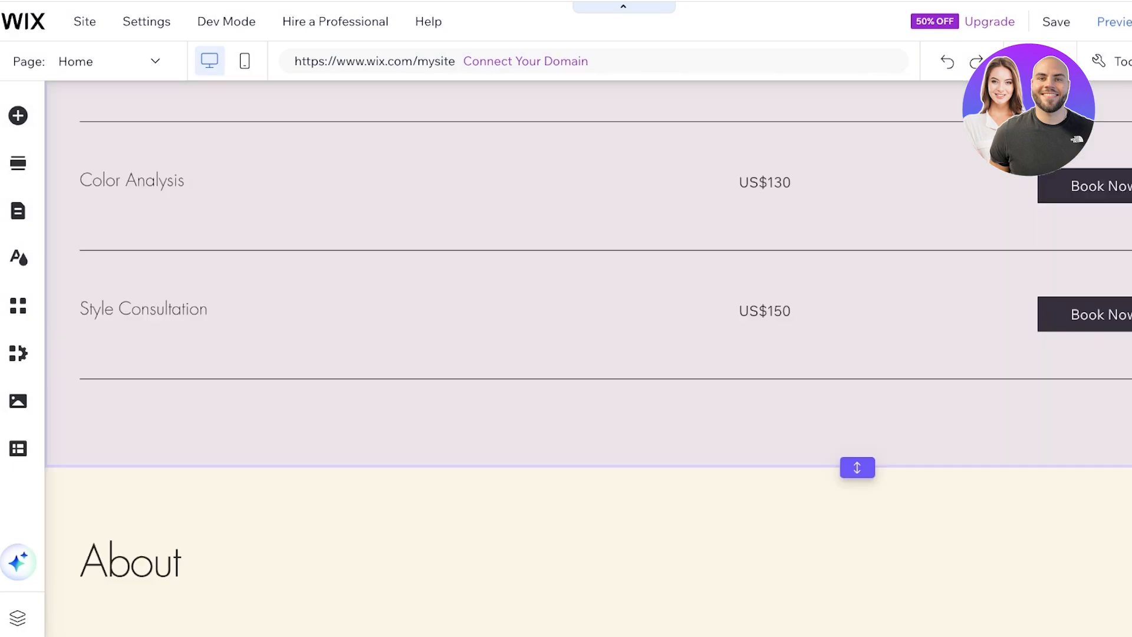
scroll(588, 358, down, 5)
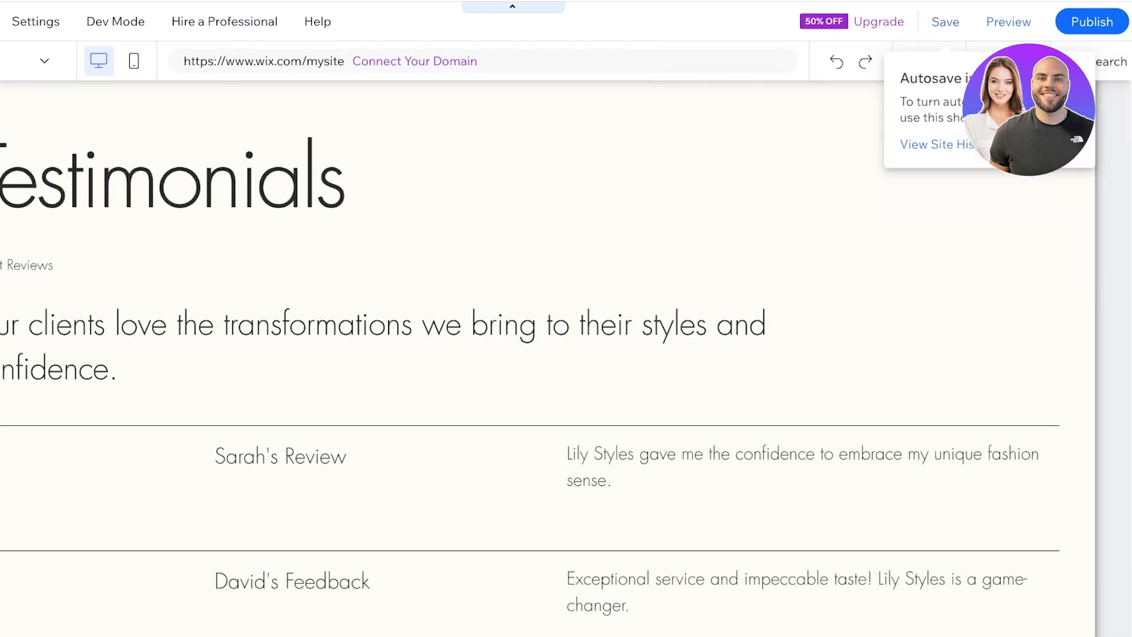
key(ctrl+s)
click(713, 485)
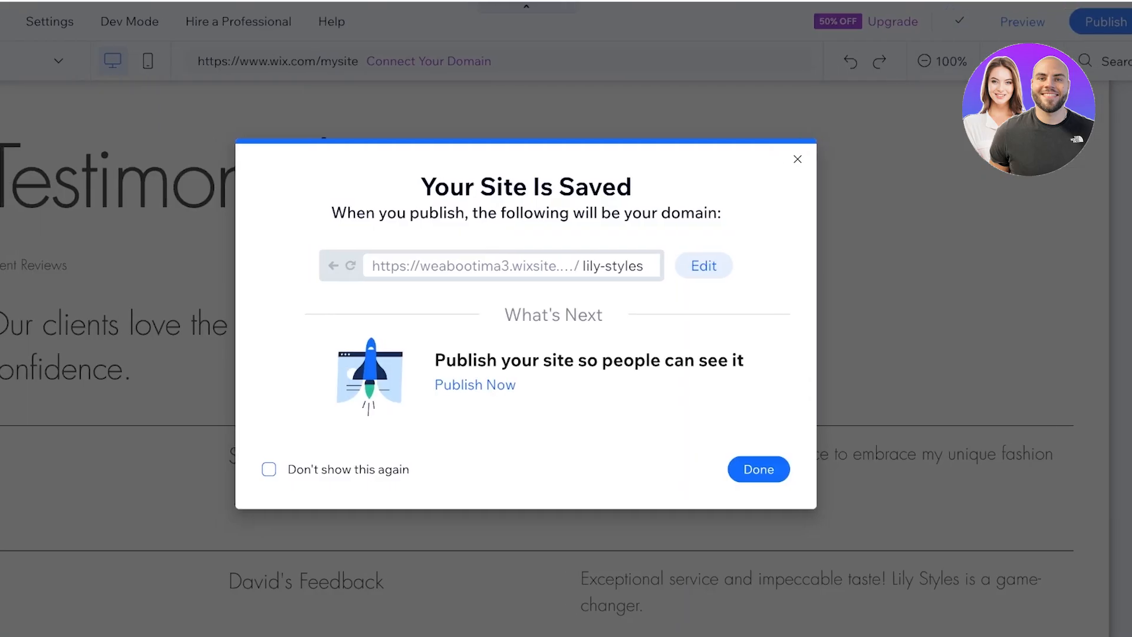
key(Escape)
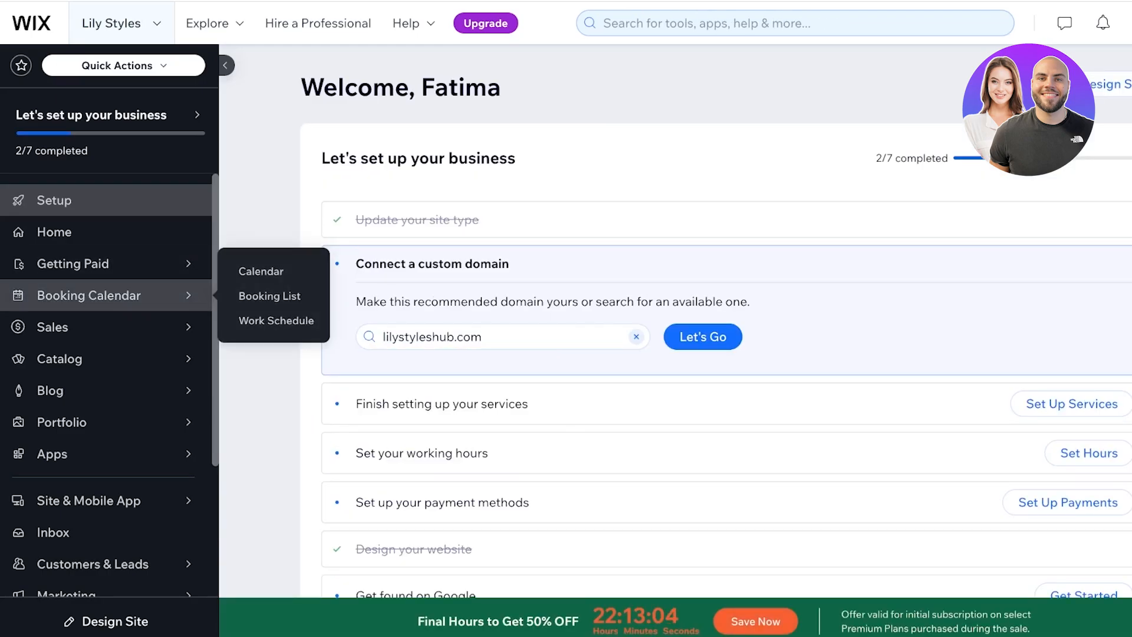
Step: Review the booking calendar and the list of booking services in the site's Wix dashboard
click(89, 295)
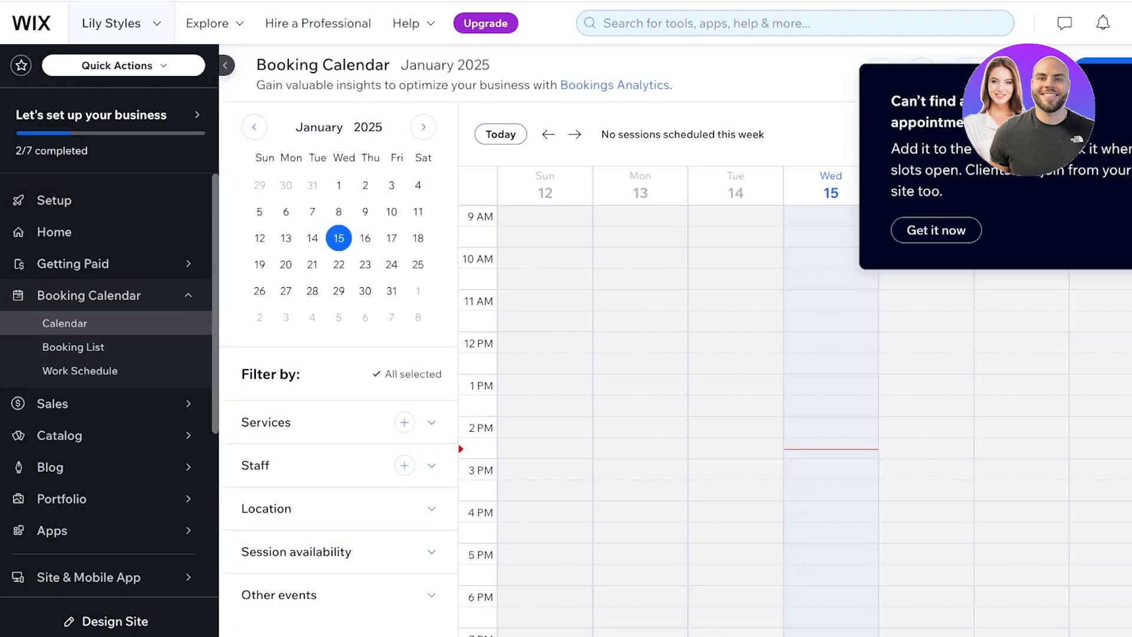
click(60, 435)
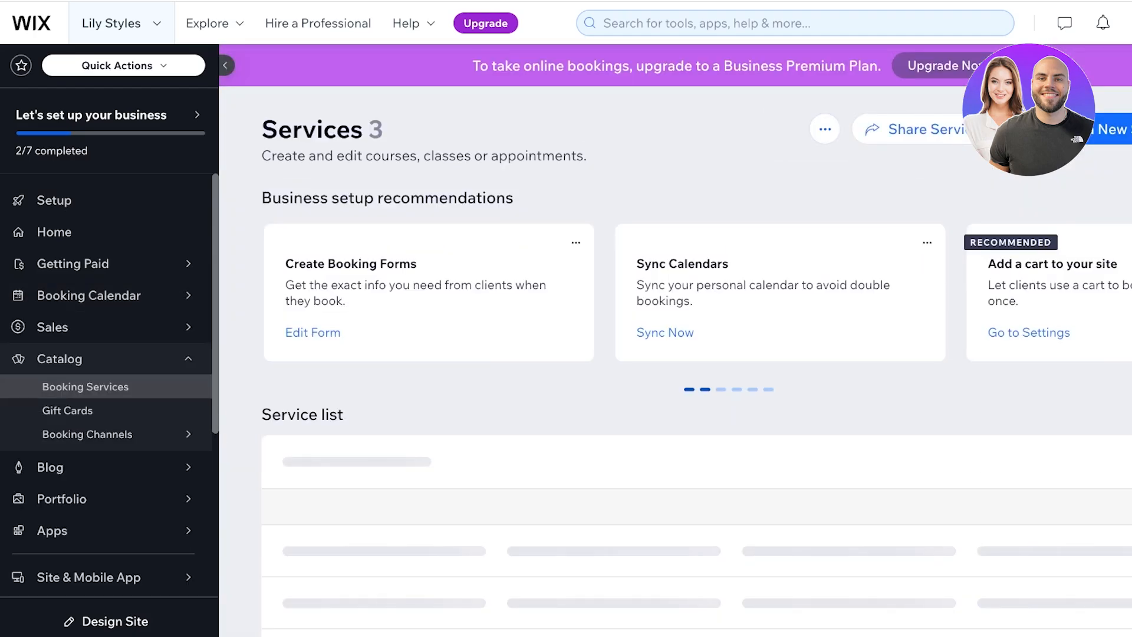
scroll(696, 383, down, 4)
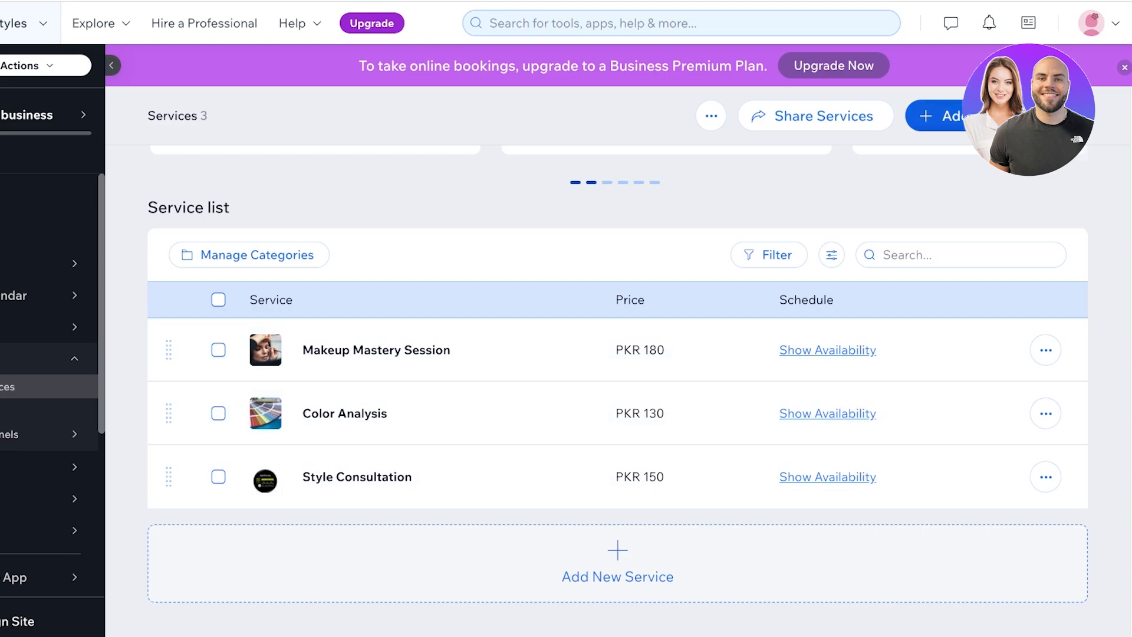
Step: Start a new booking service from scratch and examine its service details, price and payment, and location settings
click(934, 116)
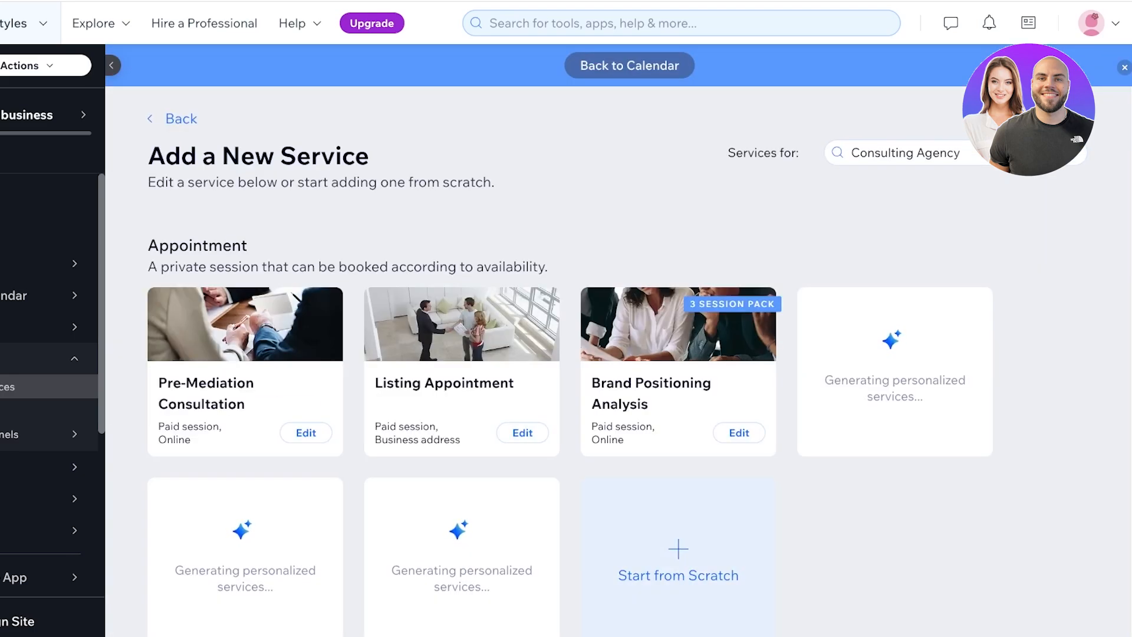
click(678, 560)
scroll(457, 370, down, 10)
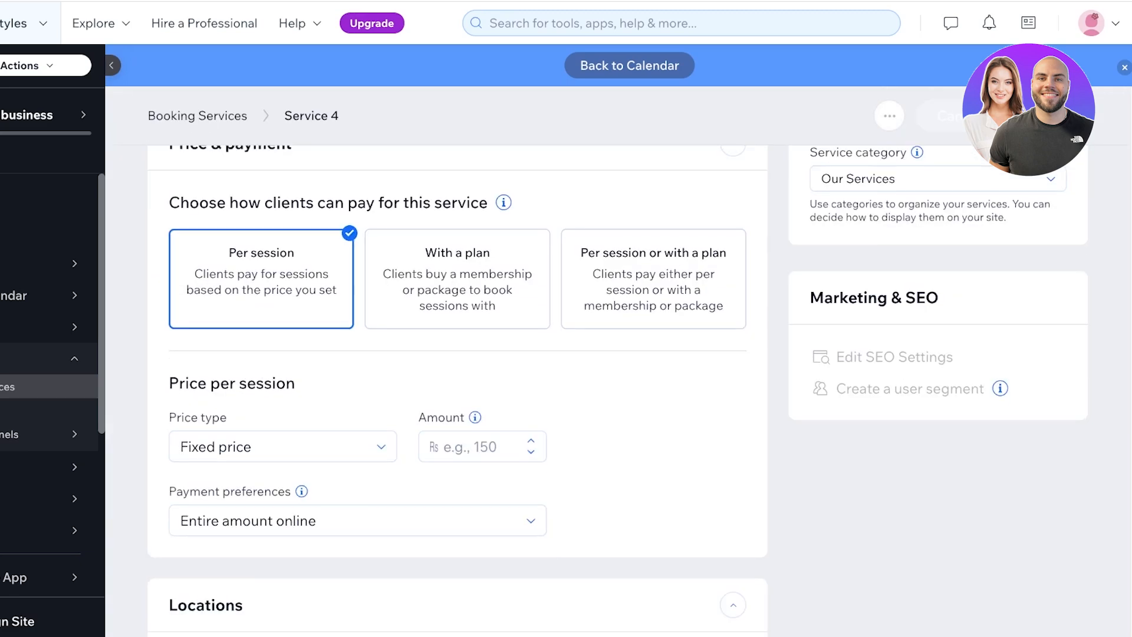
scroll(457, 370, up, 8)
scroll(457, 371, down, 7)
scroll(457, 371, up, 1)
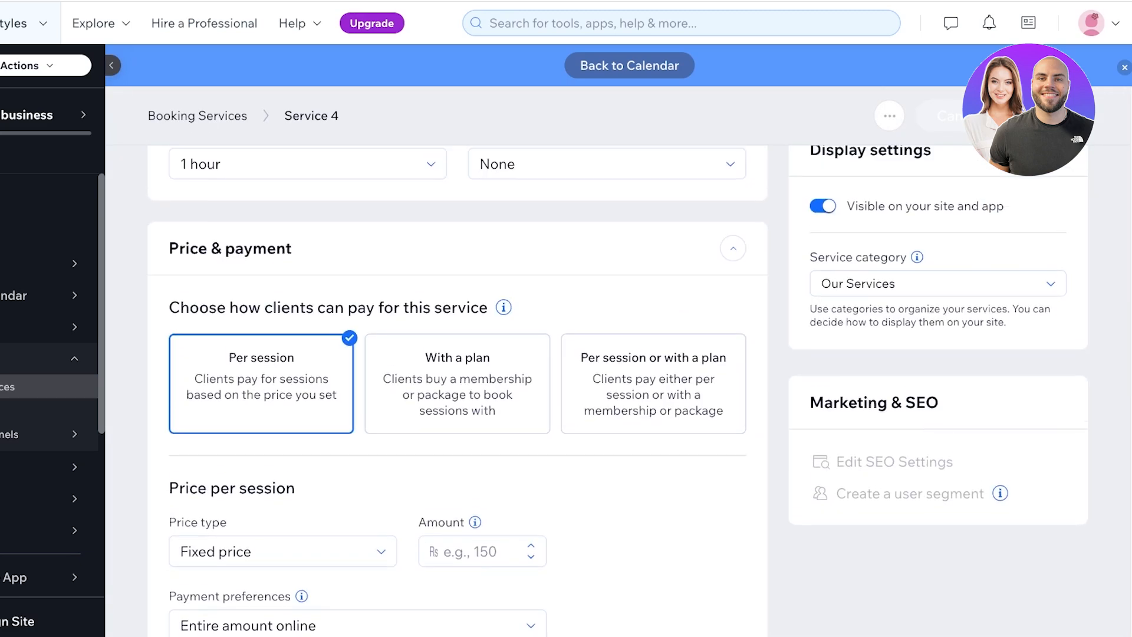
scroll(456, 370, down, 3)
scroll(457, 370, down, 1)
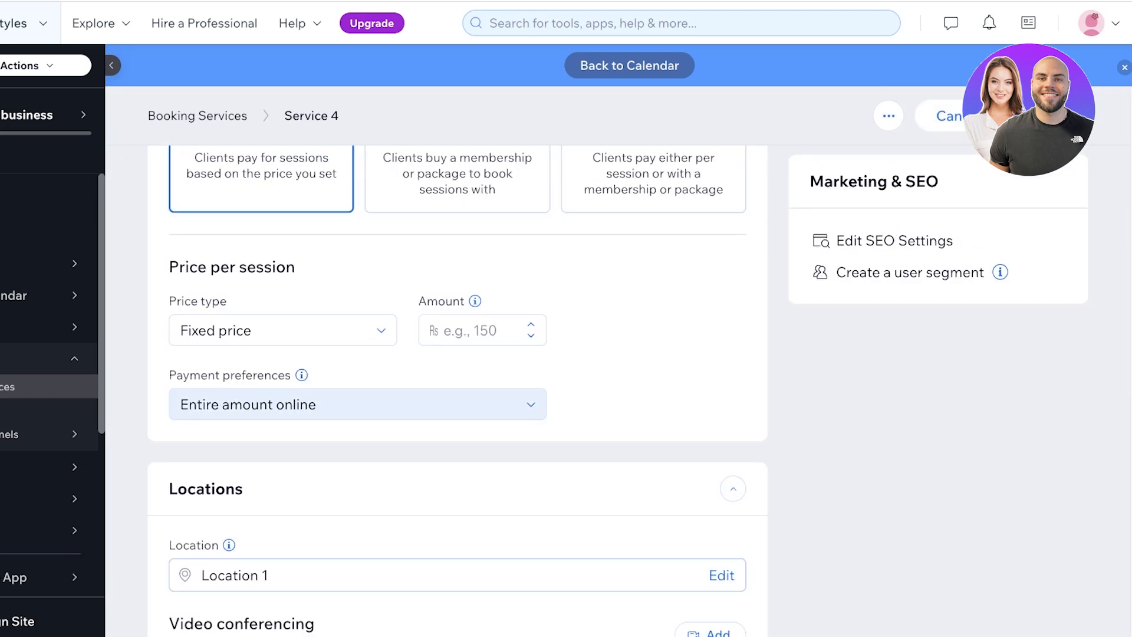
scroll(457, 370, down, 6)
scroll(457, 371, up, 10)
scroll(457, 370, up, 8)
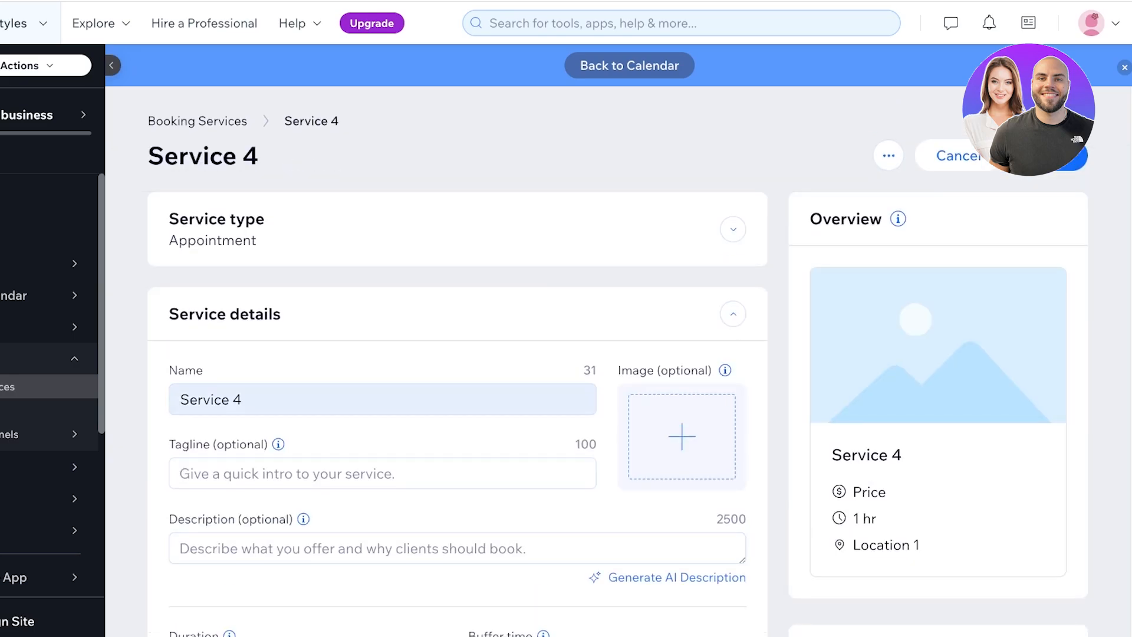
scroll(457, 370, down, 5)
scroll(681, 413, down, 6)
scroll(681, 413, up, 11)
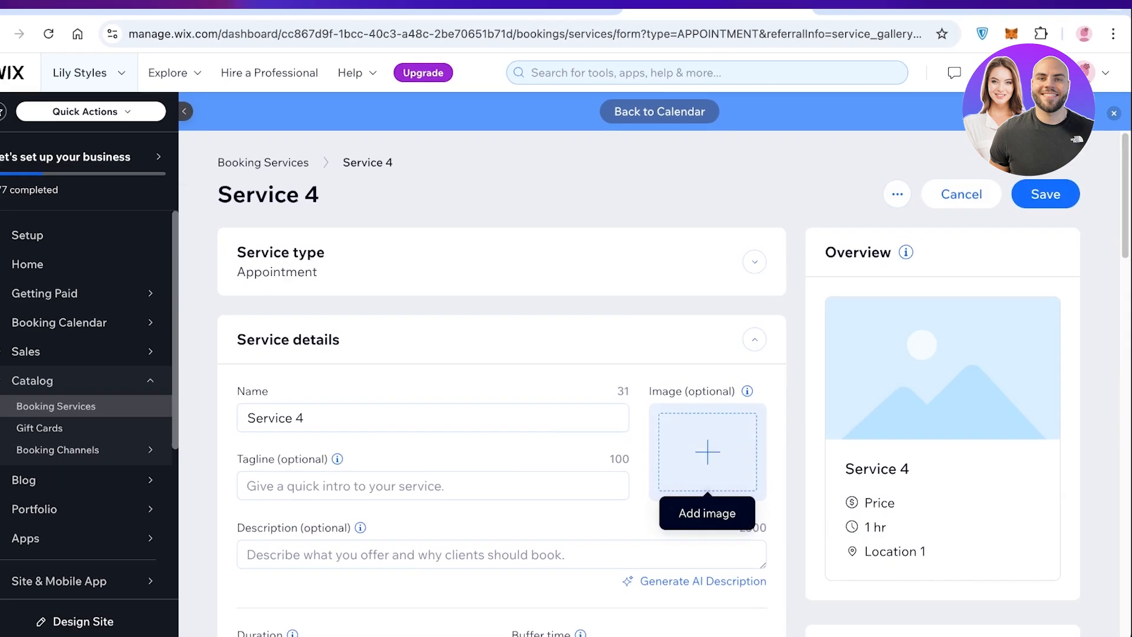
Step: Leave the new service form without saving the service
click(962, 206)
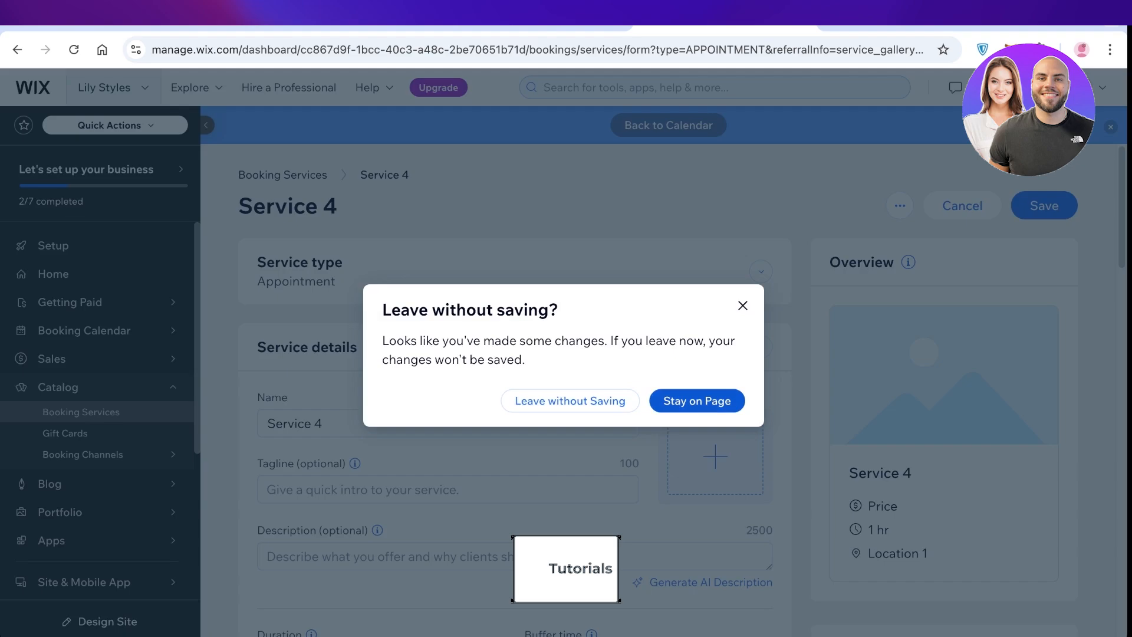
click(693, 400)
click(962, 206)
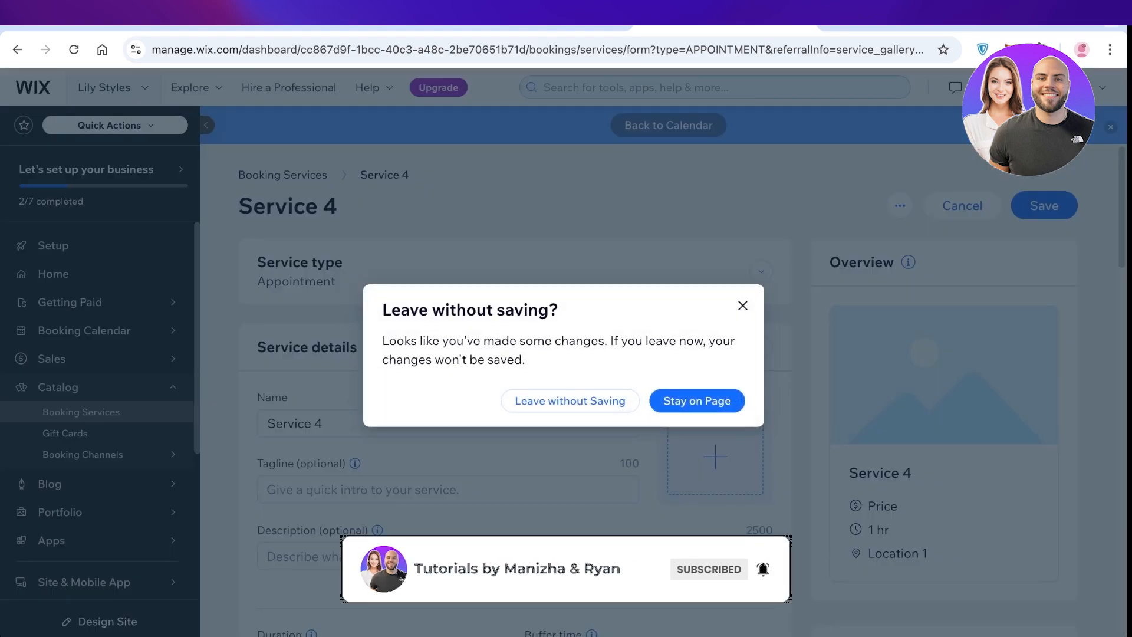
click(570, 401)
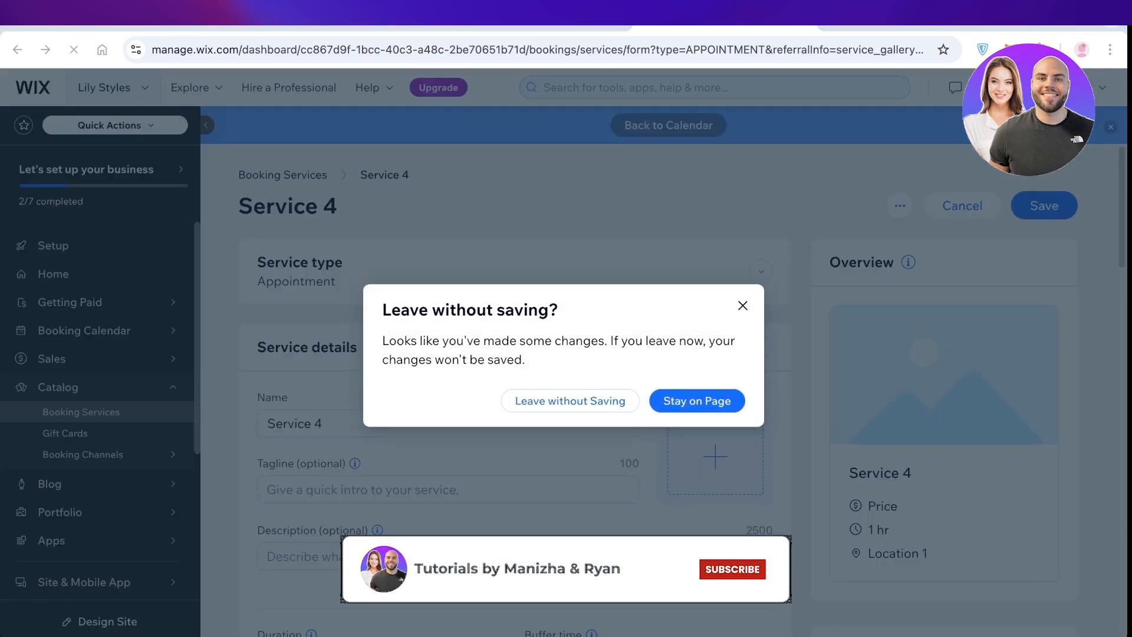